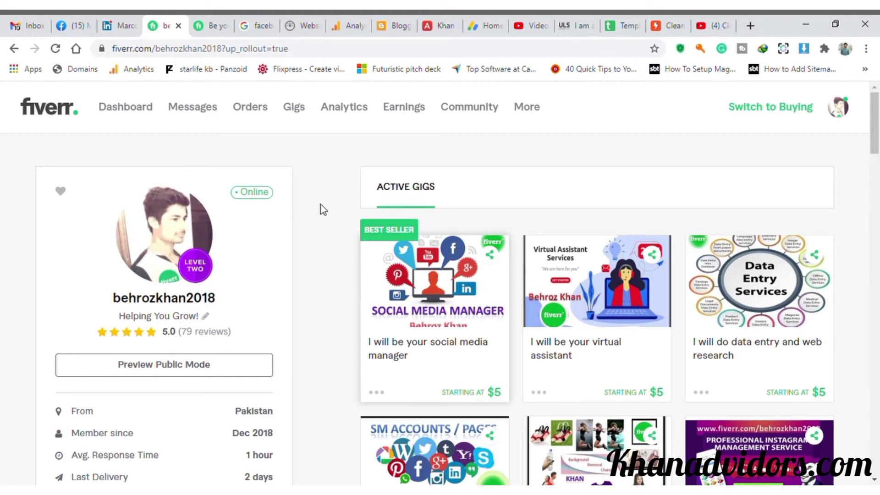
Start creating a new gig from the seller profile's active gigs
scroll(316, 216, "down", 4)
scroll(342, 308, "down", 2)
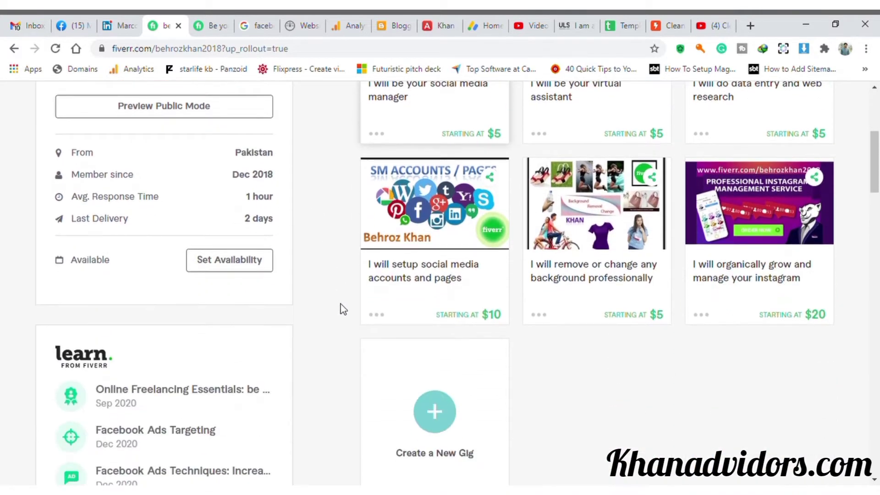
scroll(380, 342, "down", 3)
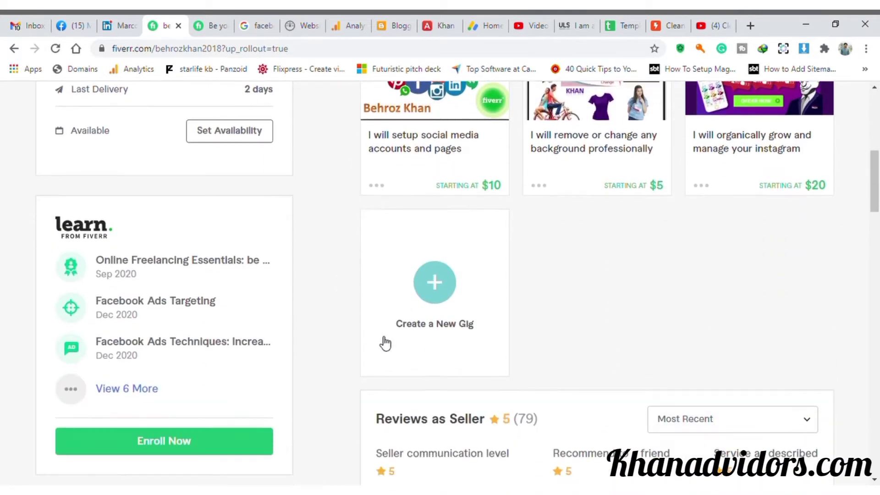
left_click(434, 289)
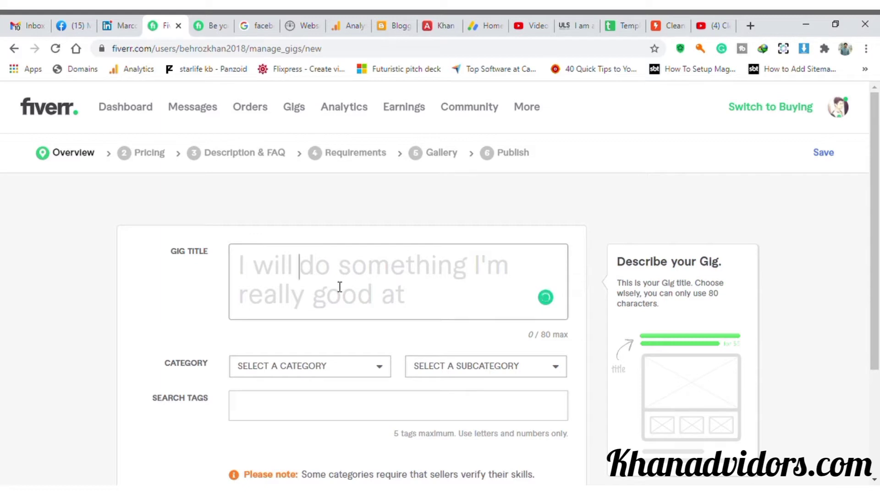
Review the title and images of the existing social media manager gig alongside the blank new gig form
left_click(198, 26)
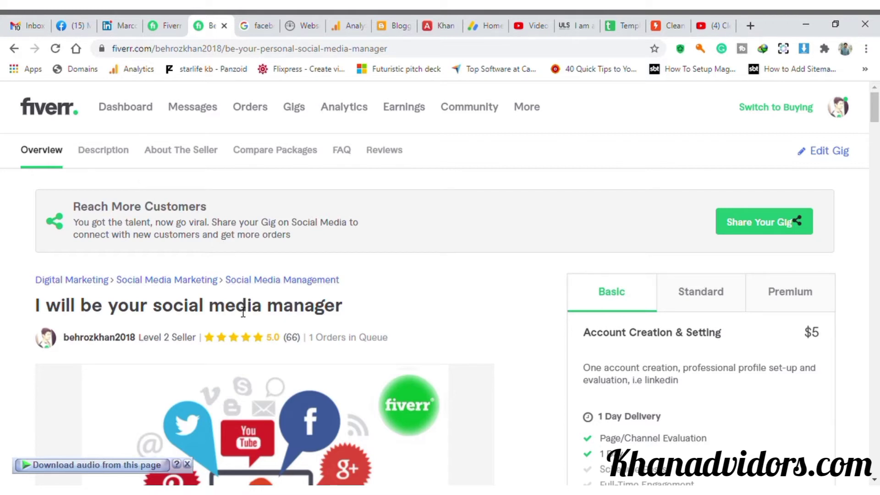
scroll(243, 311, "down", 4)
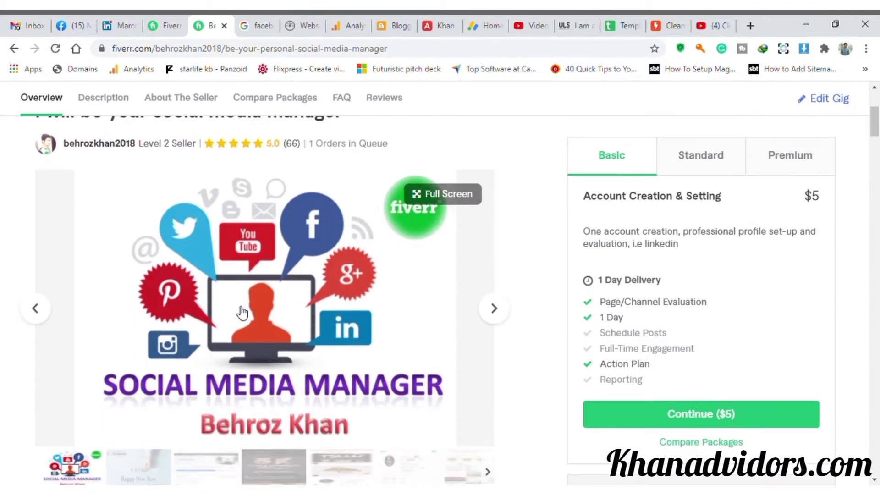
scroll(242, 313, "up", 4)
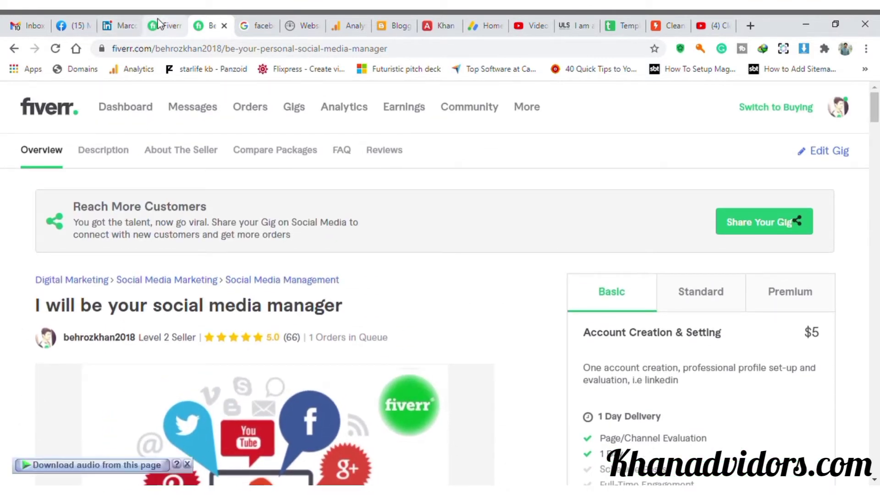
left_click(159, 25)
left_click(204, 24)
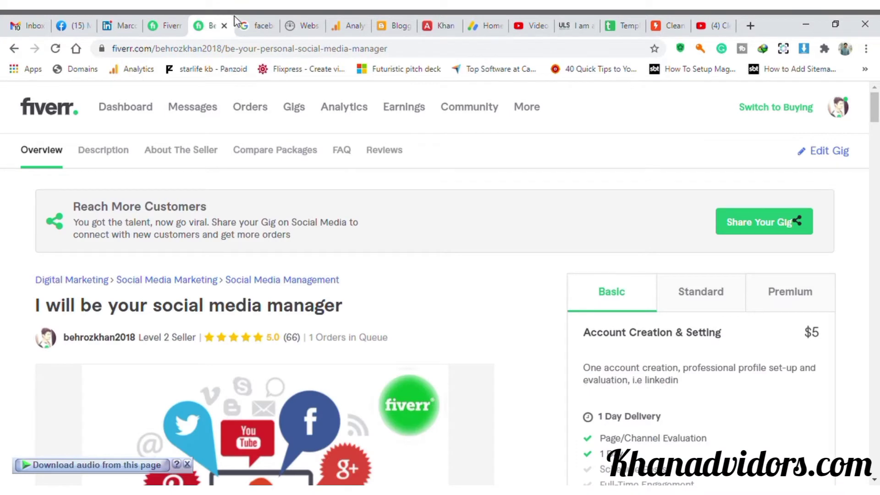
Find Reddit's blue "facebook Page Management" picture in the Google image results, open it on its own and save it
left_click(245, 21)
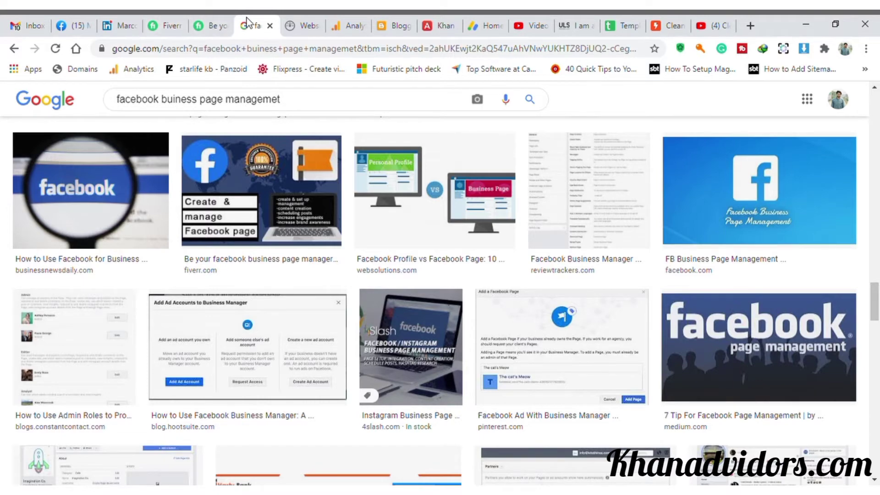
scroll(329, 205, "down", 15)
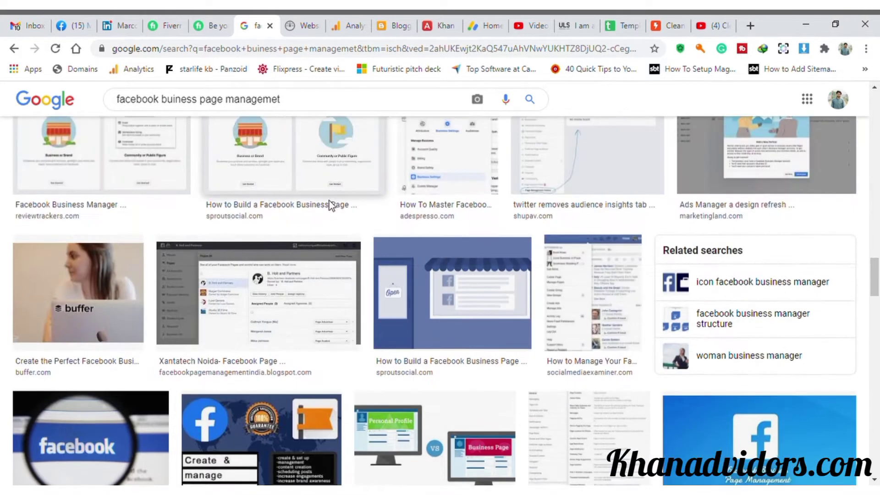
scroll(329, 205, "up", 7)
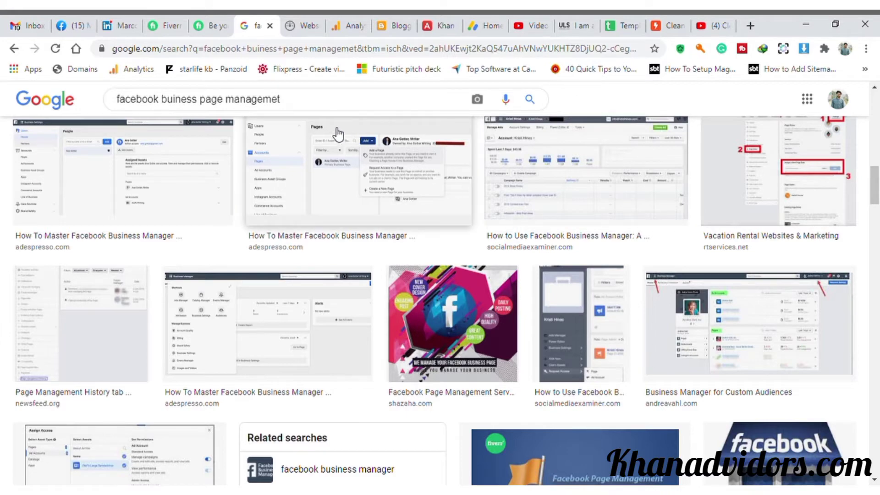
scroll(596, 341, "down", 5)
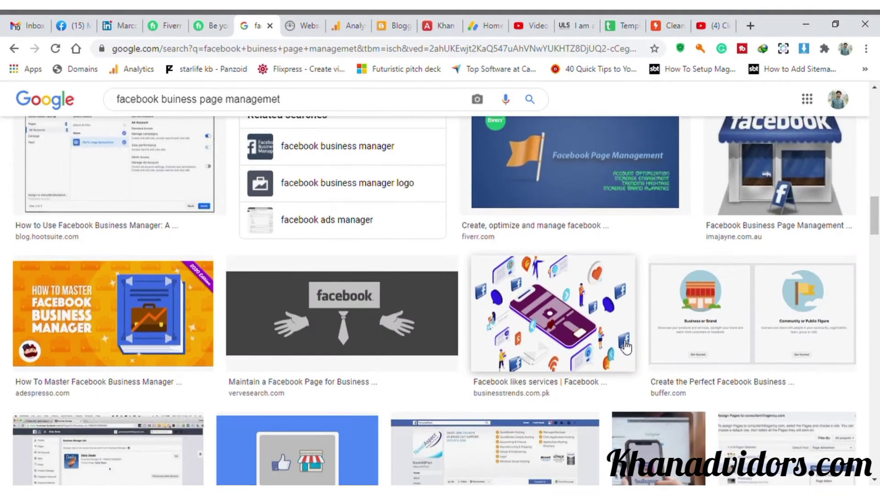
scroll(584, 338, "down", 10)
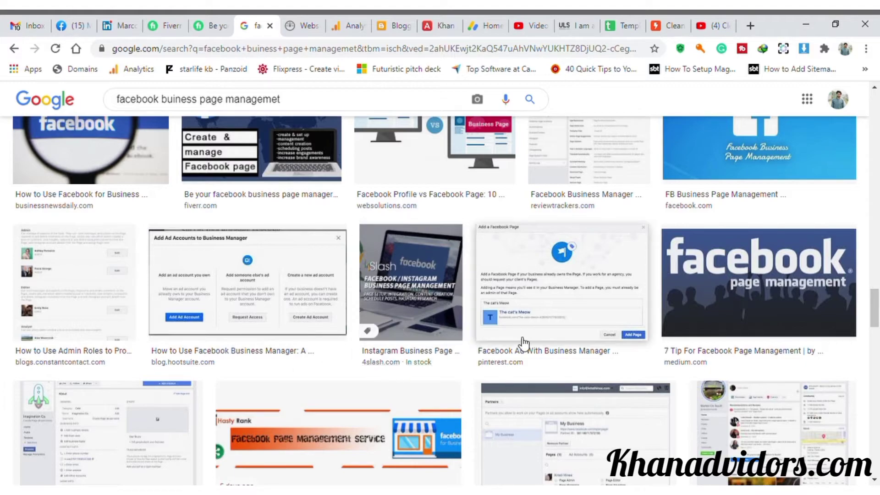
scroll(523, 344, "down", 15)
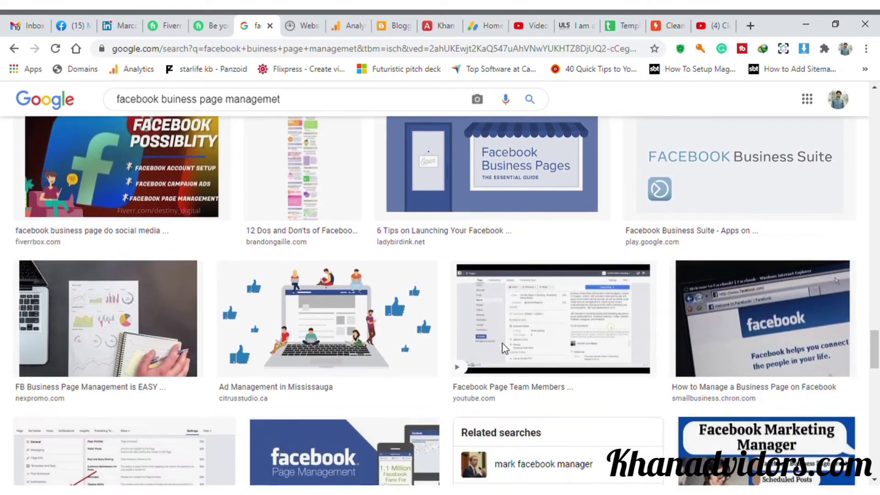
scroll(508, 350, "down", 3)
scroll(507, 349, "up", 6)
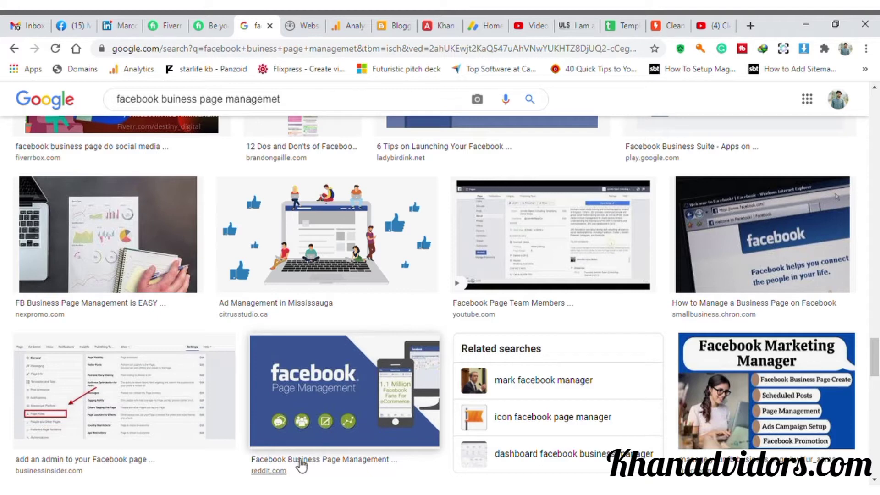
left_click(323, 417)
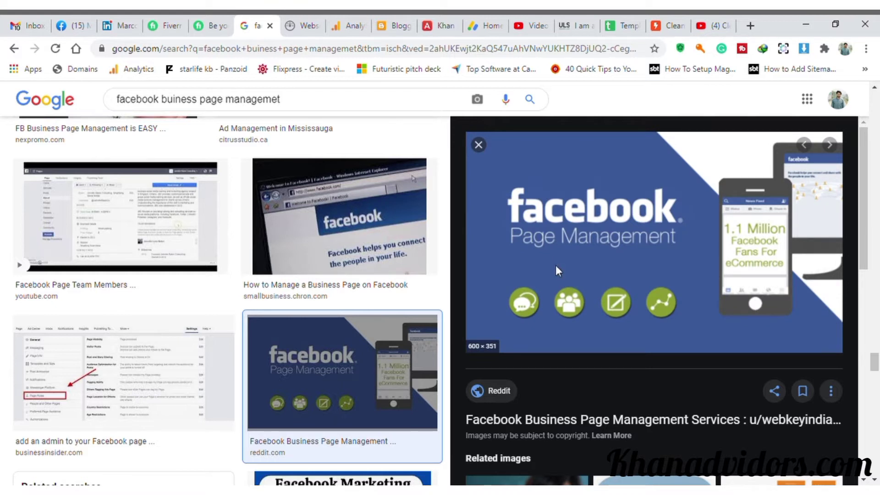
left_click(616, 154)
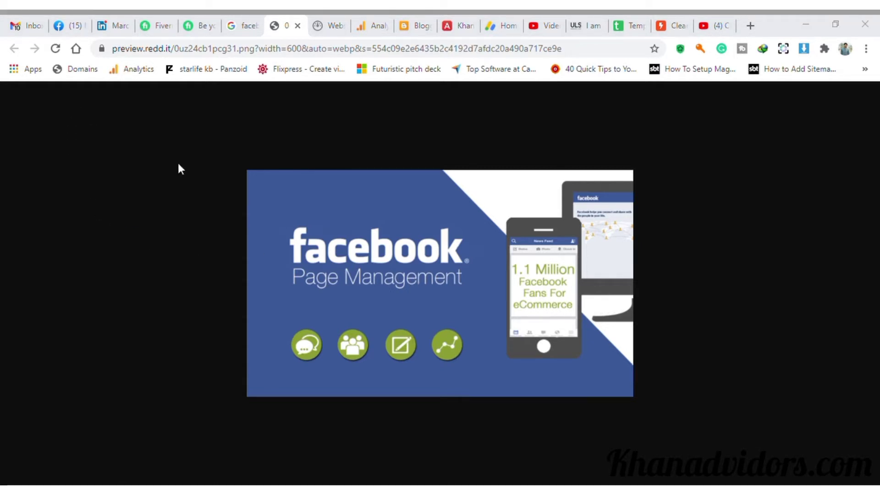
left_click(325, 305)
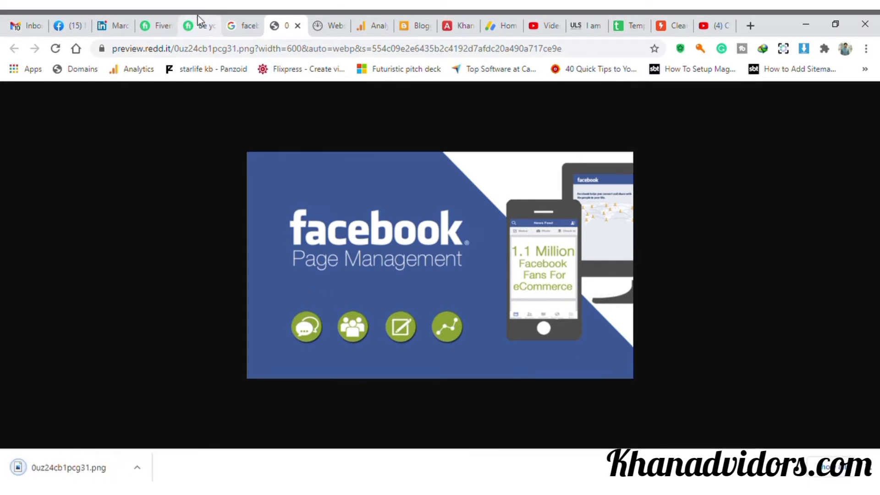
Copy "be your social media manager" from the existing gig's title into the new gig's title
left_click(163, 26)
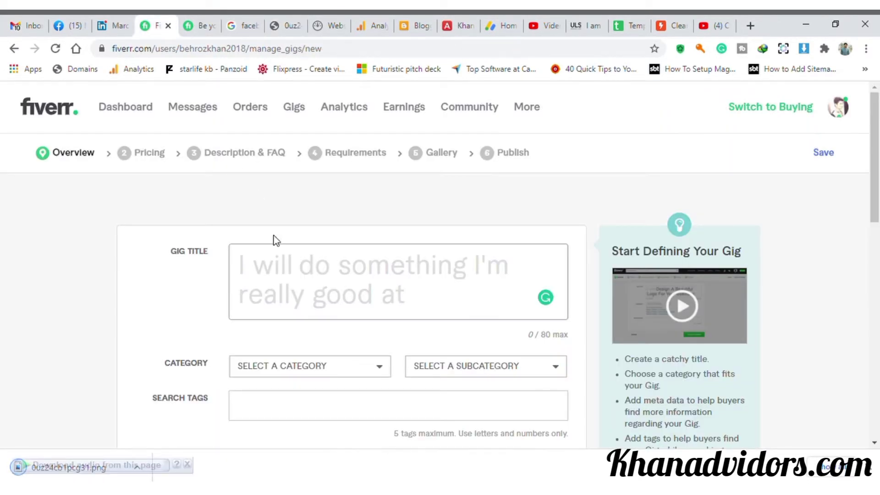
left_click(198, 26)
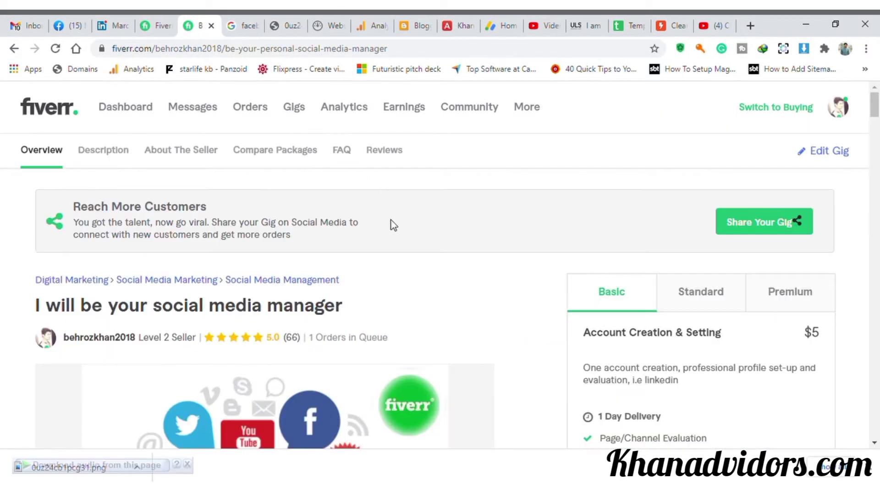
scroll(391, 220, "down", 3)
scroll(391, 220, "up", 3)
left_click_drag(91, 311, 358, 307)
key("ctrl+c")
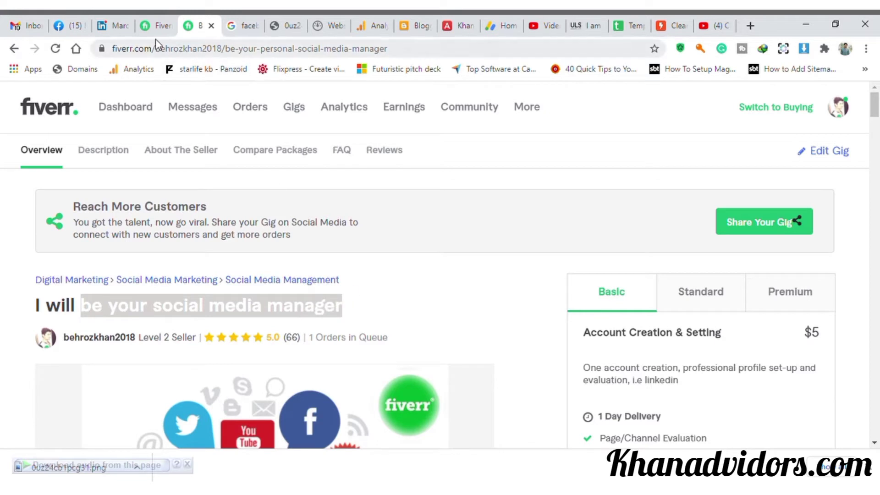
left_click(142, 31)
left_click(317, 268)
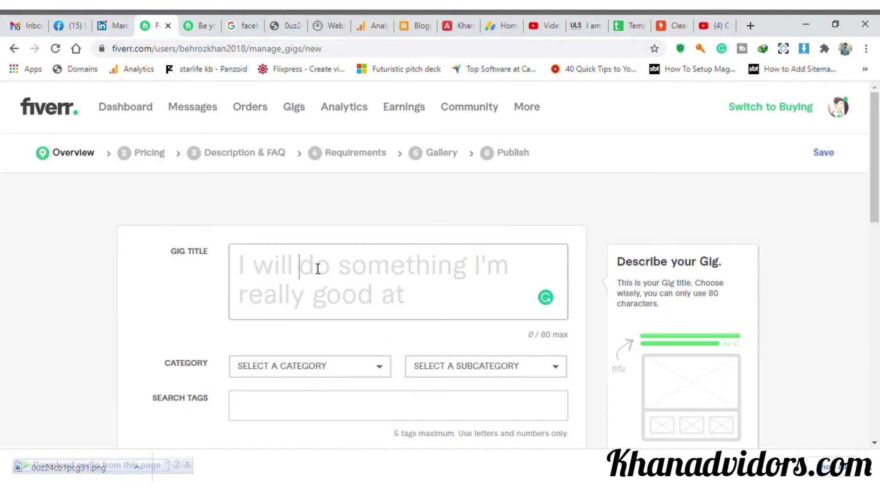
key("ctrl+v")
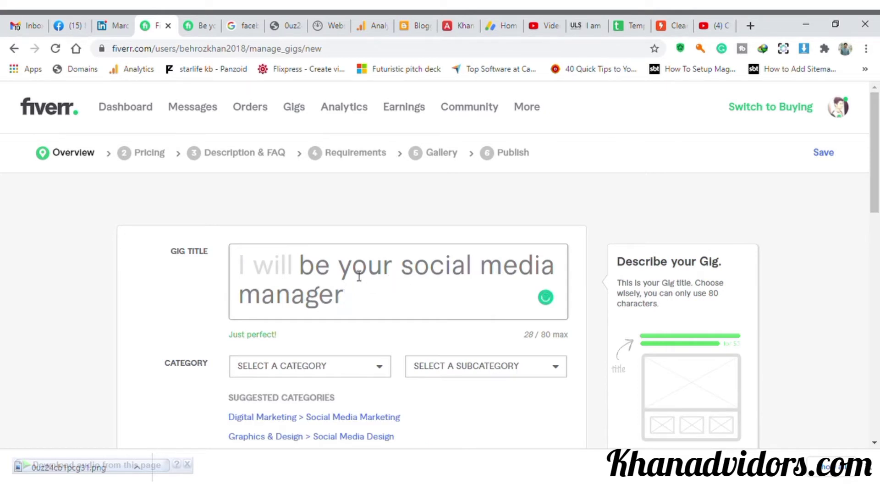
Replace "your social media manager" in the new gig's title with "manage"
left_click_drag(338, 268, 349, 293)
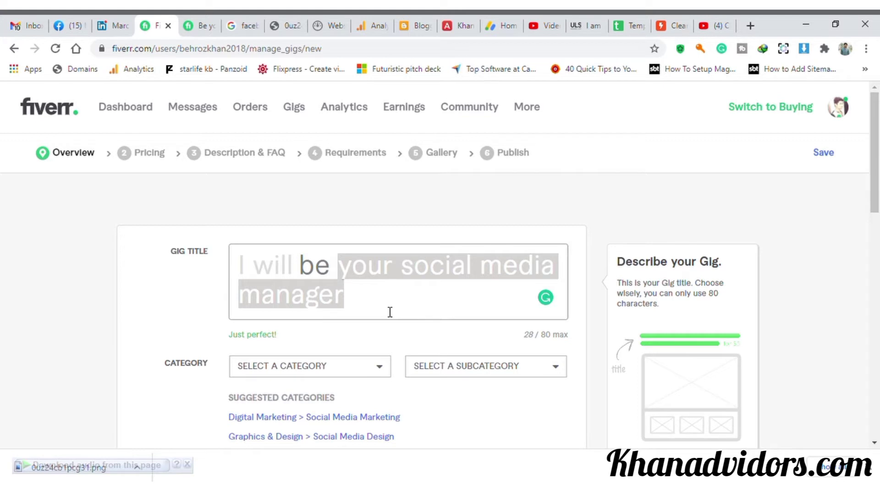
type("manege")
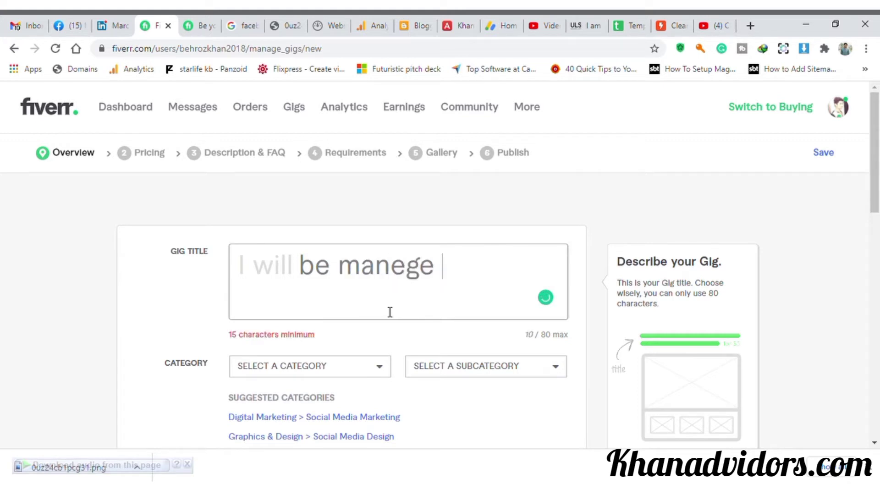
key("BackSpace")
key("BackSpace")
key("BackSpace")
type("age")
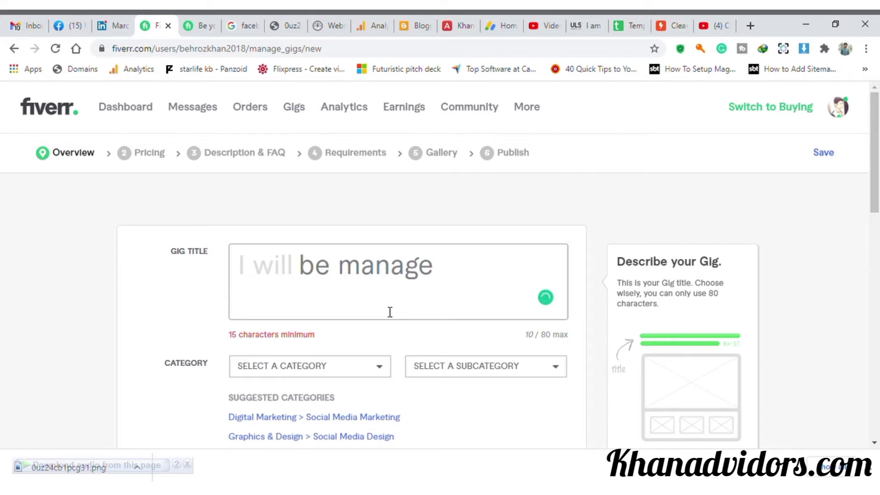
Remove the word "be" and its extra space from before "manage" in the gig title
left_click(390, 312)
key("Left")
key("Left")
key("Left")
key("BackSpace")
key("BackSpace")
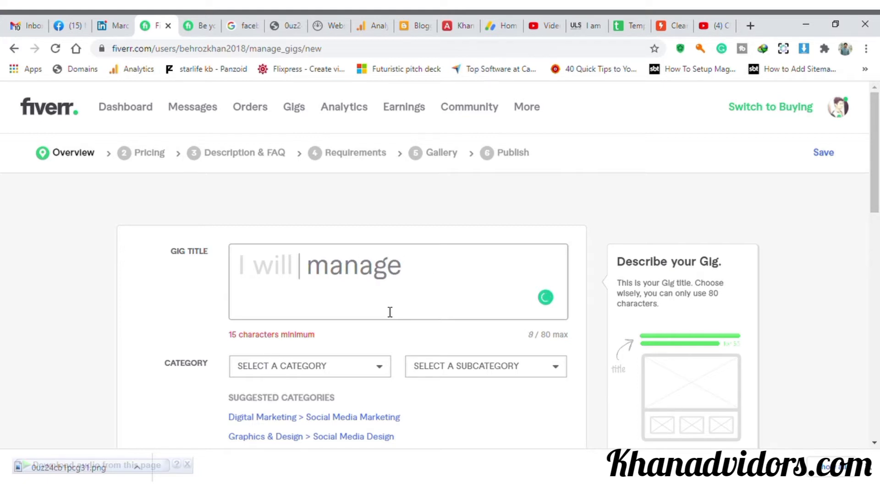
key("BackSpace")
key("Right")
key("Right")
key("Right")
key("Right")
key("Right")
key("Right")
key("Right")
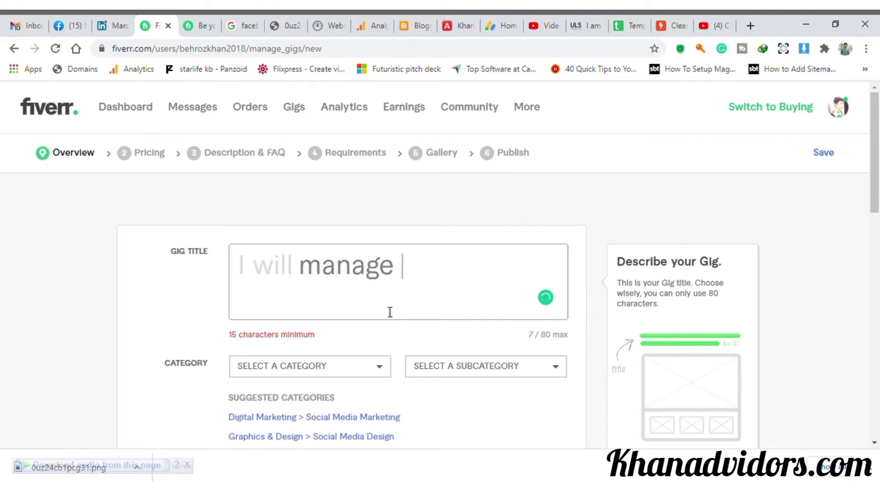
Extend the gig title after "manage" with "and grow your facebook business page"
type("an")
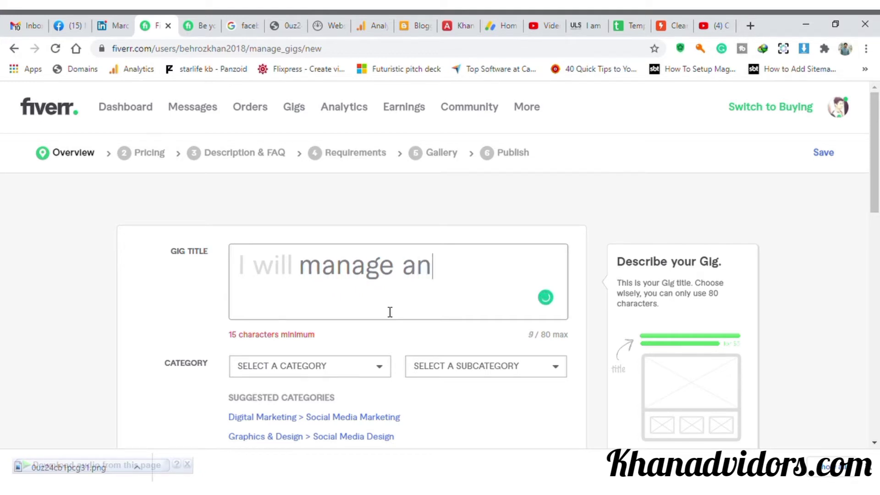
type("d grow ")
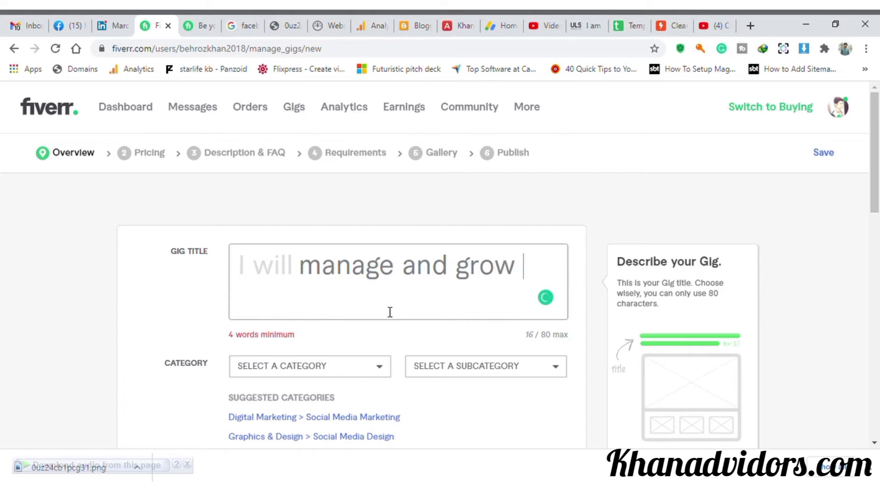
type("your ")
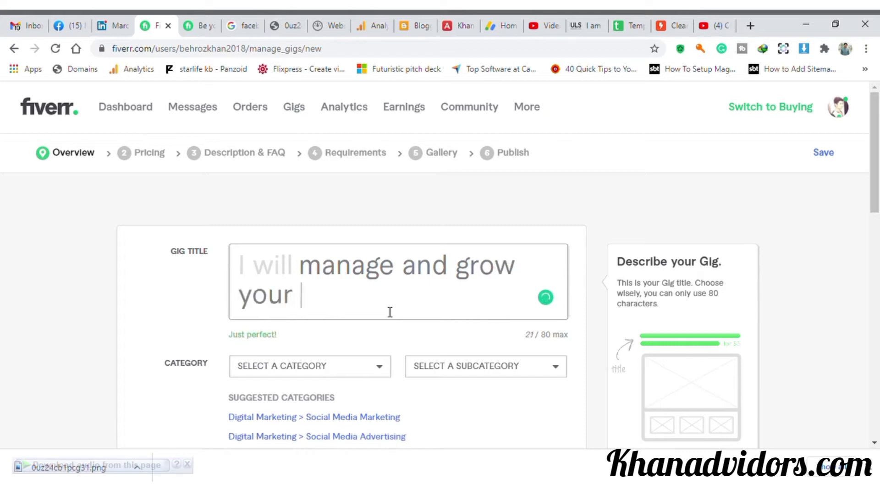
type("facebook")
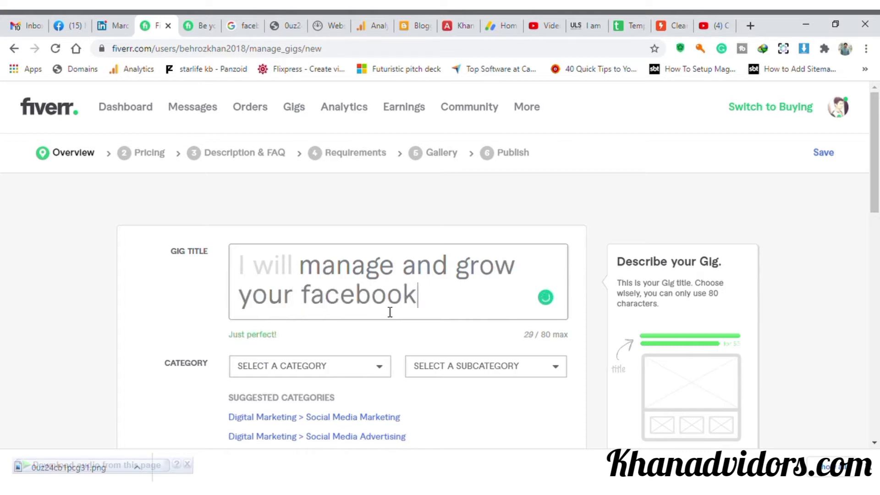
type(" busi")
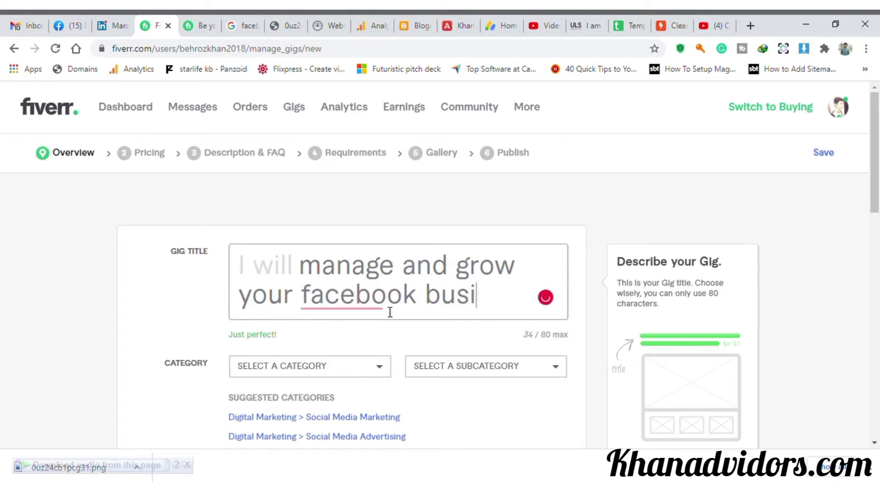
type("ness page")
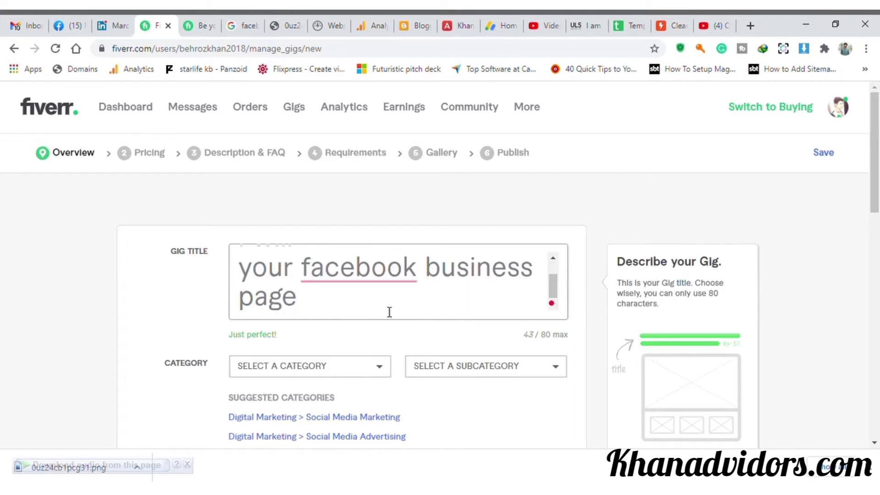
mouse_move(362, 271)
left_click(374, 304)
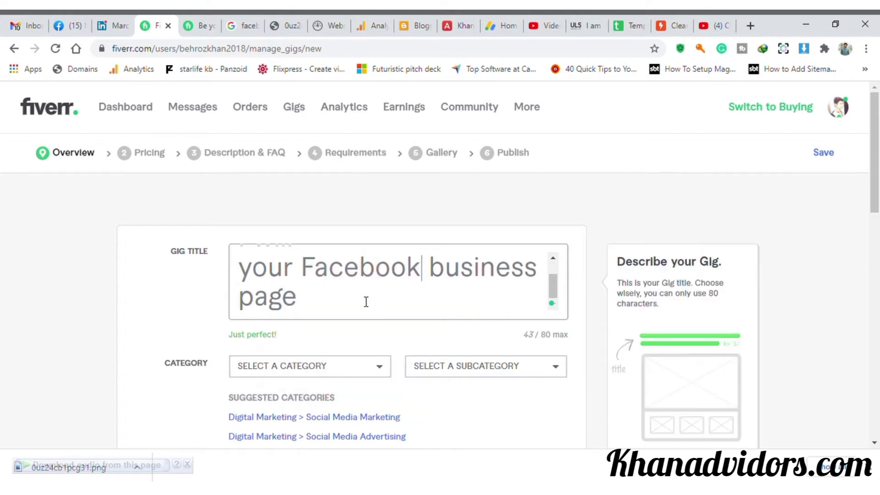
left_click(316, 273)
key("BackSpace")
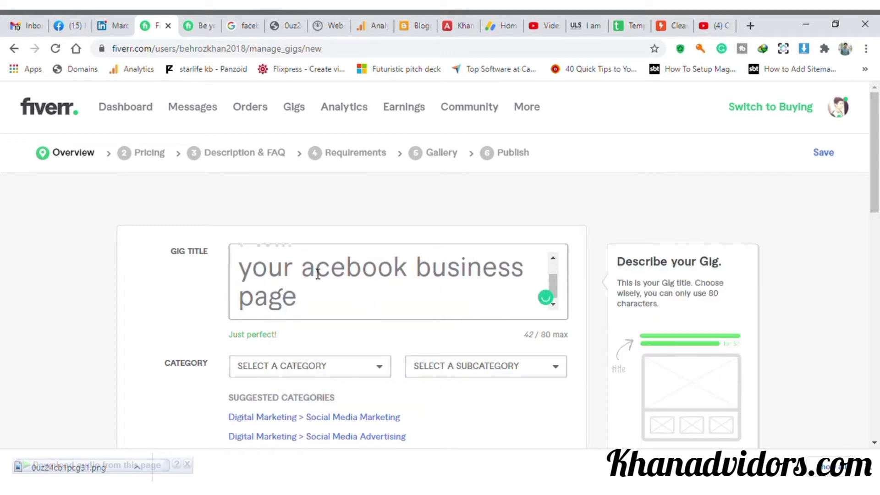
type("f")
scroll(324, 293, "up", 1)
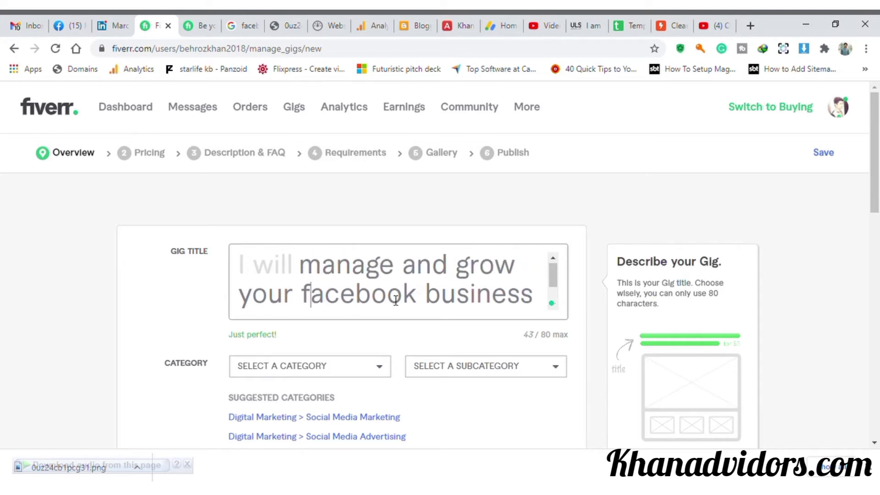
Set the gig's category to the suggested Digital Marketing > Social Media Marketing
scroll(393, 296, "down", 1)
scroll(386, 301, "down", 2)
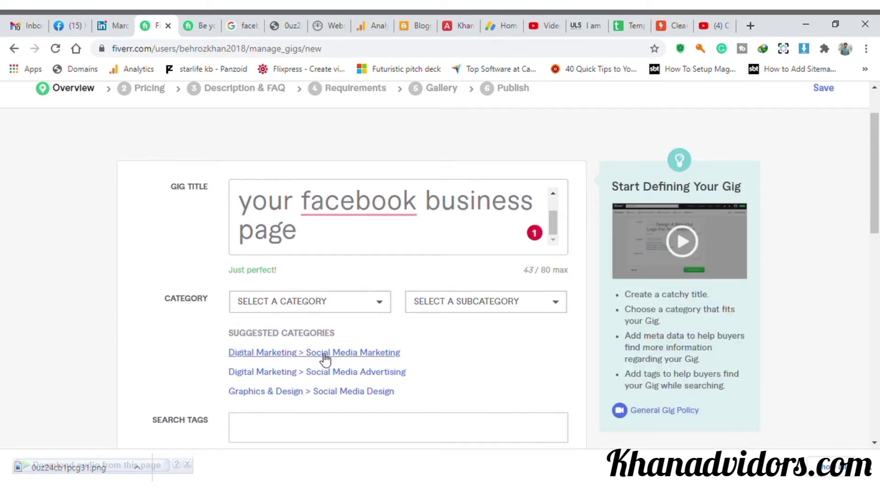
left_click(324, 355)
Set the gig's service type to Social Media Management
scroll(438, 317, "down", 2)
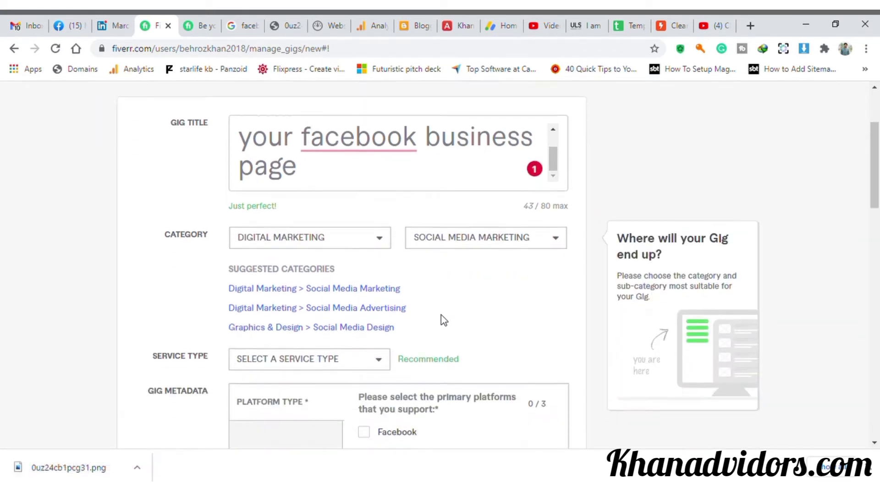
scroll(366, 317, "down", 2)
left_click(312, 299)
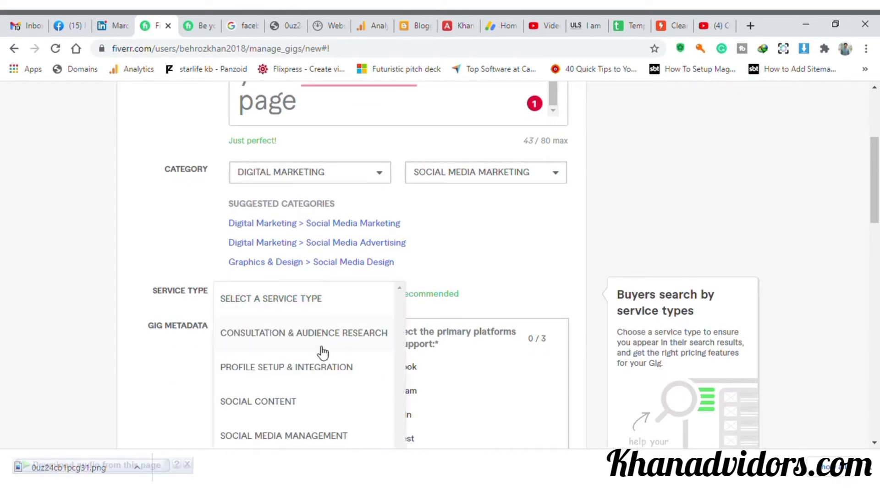
scroll(330, 376, "down", 3)
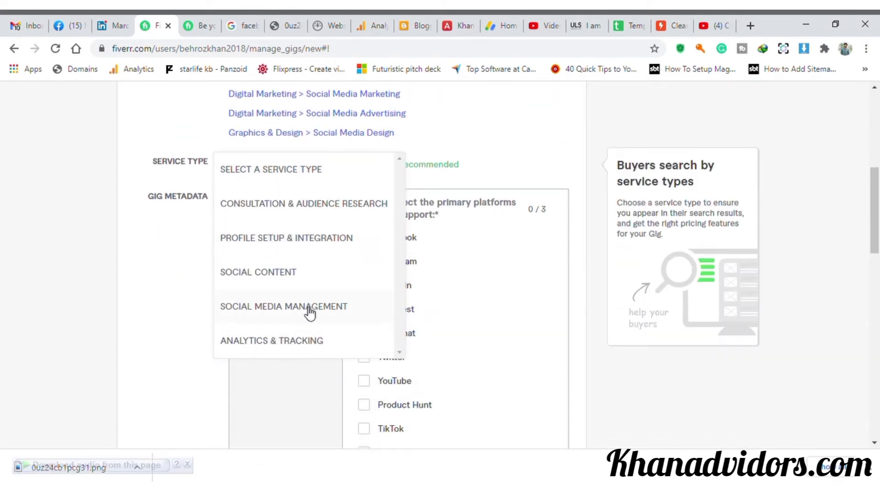
left_click(309, 308)
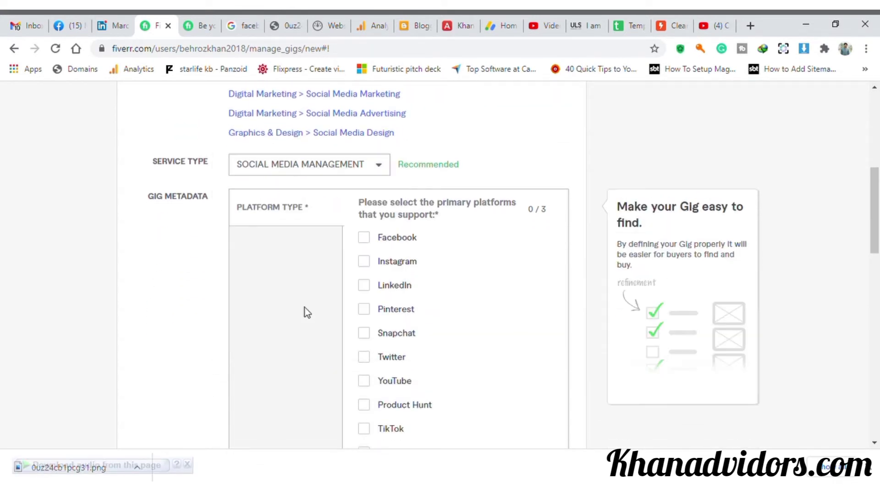
Select Facebook, Instagram and LinkedIn as the primary platforms supported in the gig metadata
left_click(364, 241)
left_click(373, 261)
left_click(364, 286)
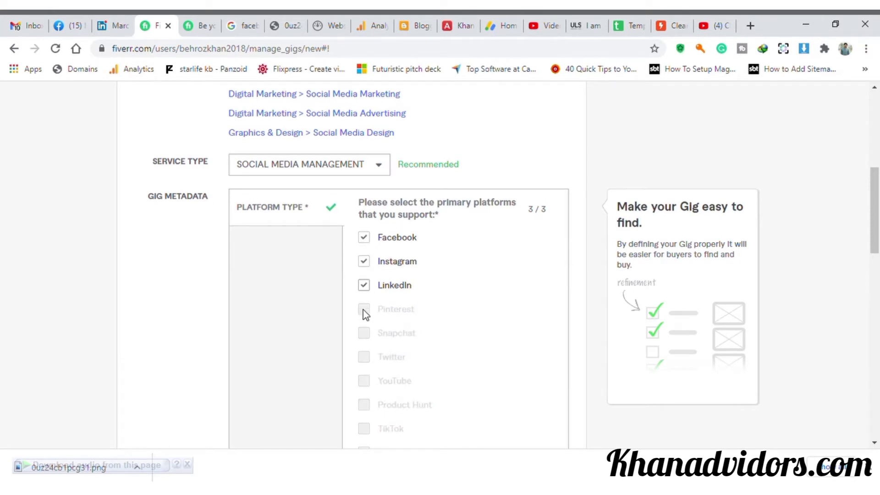
Look up the related tags on the existing social media manager gig as a reference for the new gig's search tags
scroll(357, 308, "up", 3)
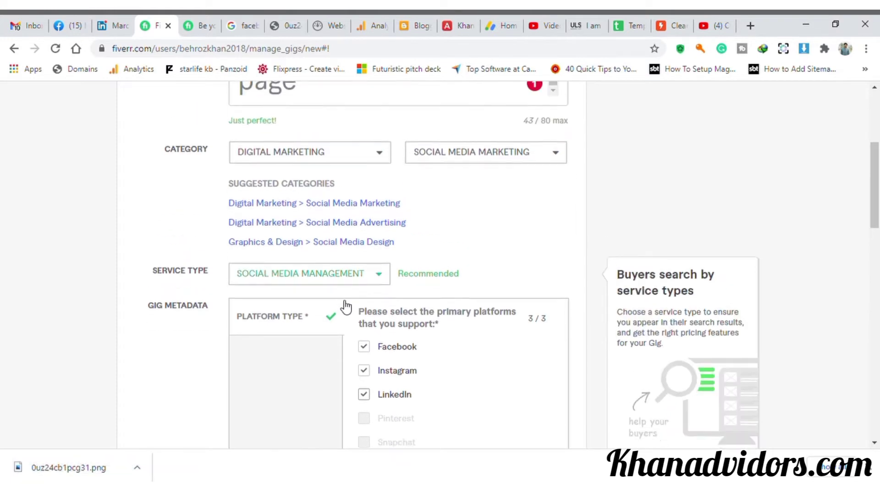
scroll(344, 306, "down", 5)
scroll(342, 306, "up", 8)
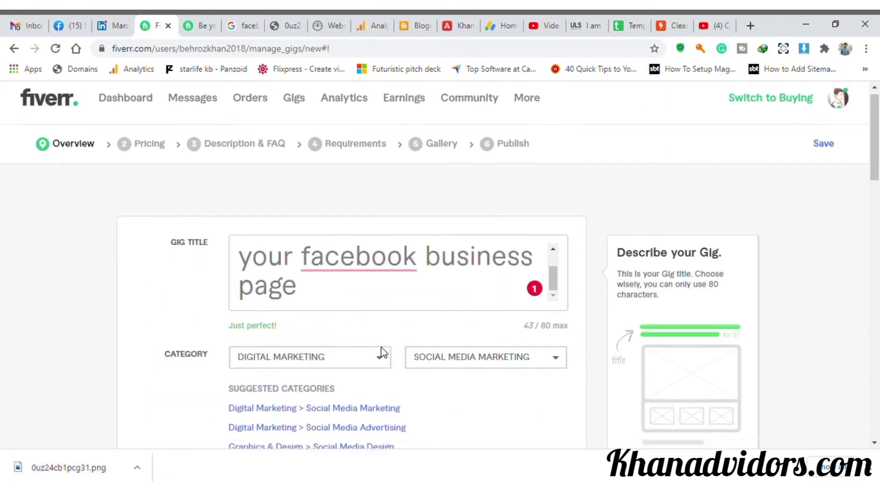
scroll(382, 347, "down", 14)
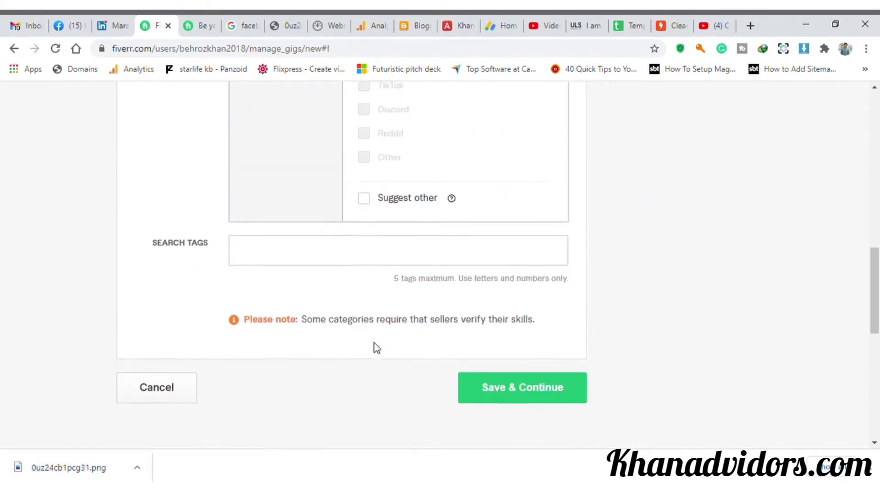
scroll(375, 347, "up", 2)
left_click(323, 347)
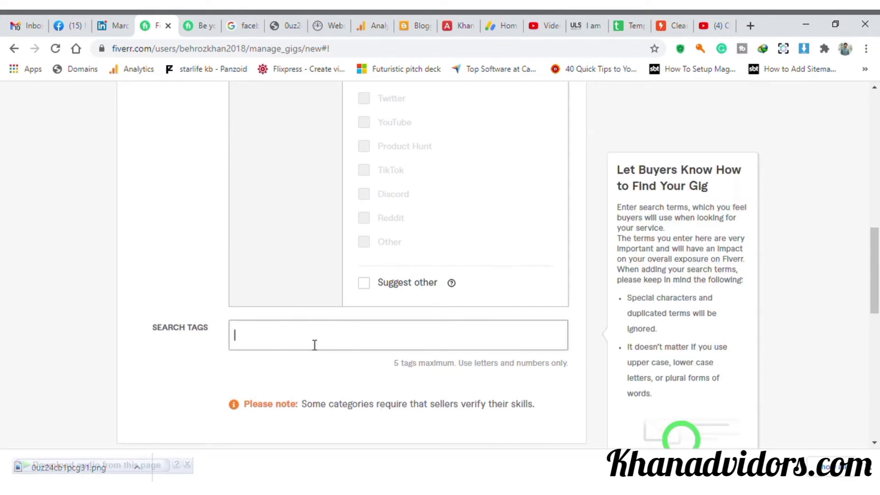
left_click(197, 28)
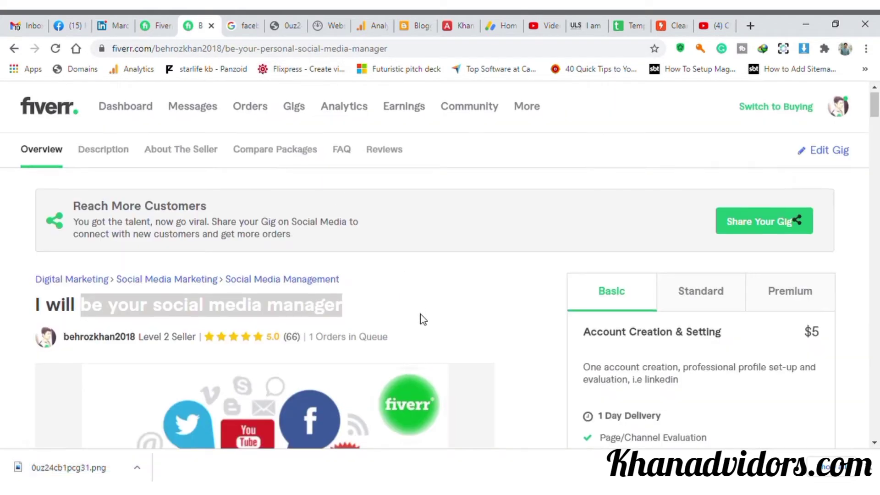
scroll(420, 318, "down", 15)
scroll(328, 331, "down", 15)
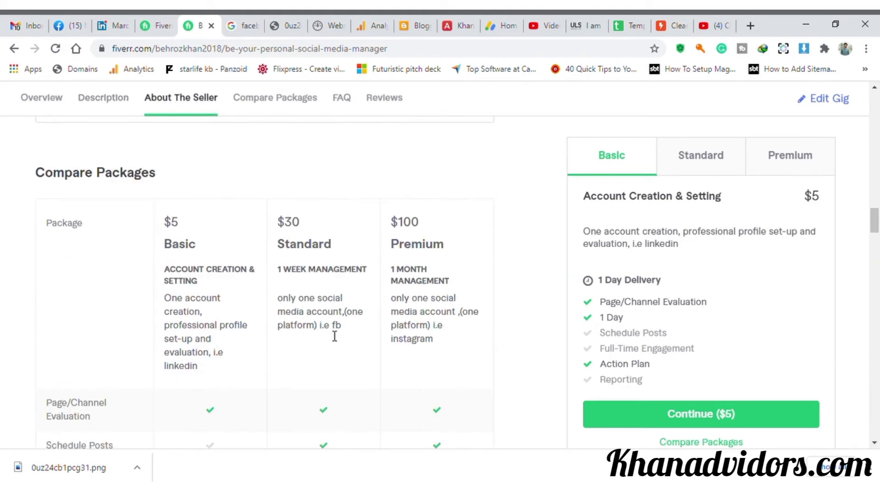
scroll(333, 337, "down", 15)
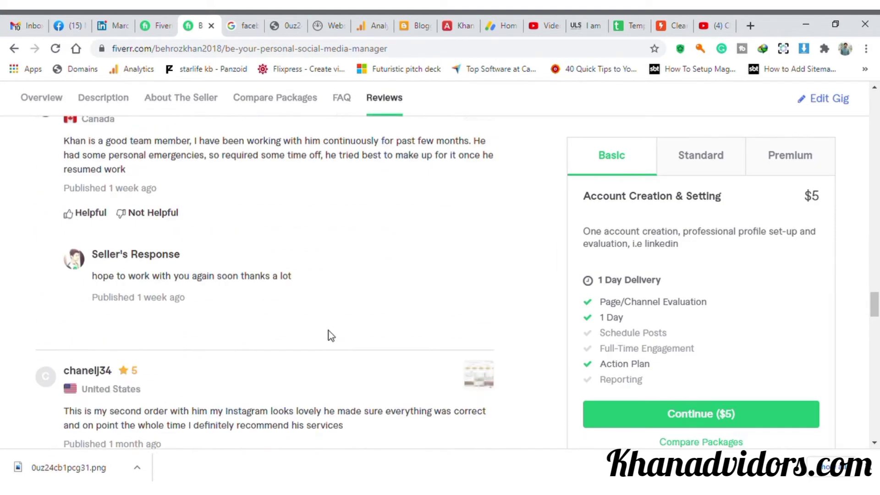
scroll(328, 336, "down", 8)
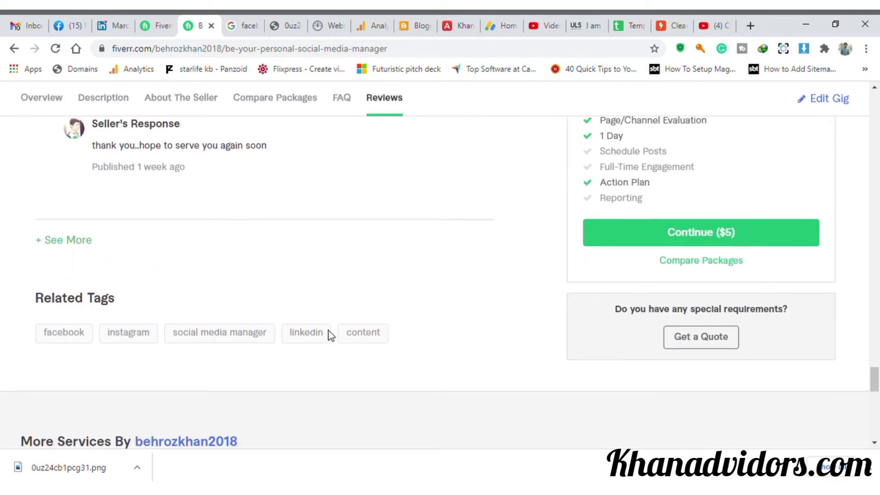
scroll(163, 429, "up", 1)
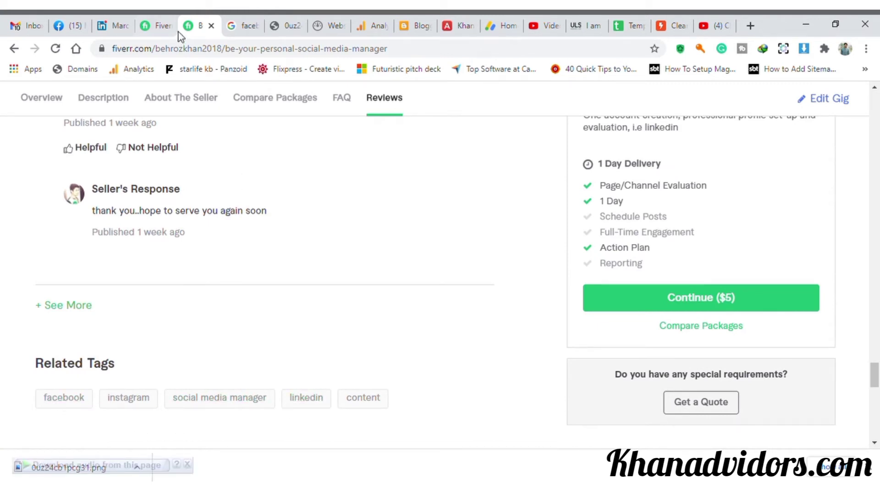
Add "facebook", "business page" and "fan page" as search tags for the new gig
left_click(152, 19)
left_click(308, 335)
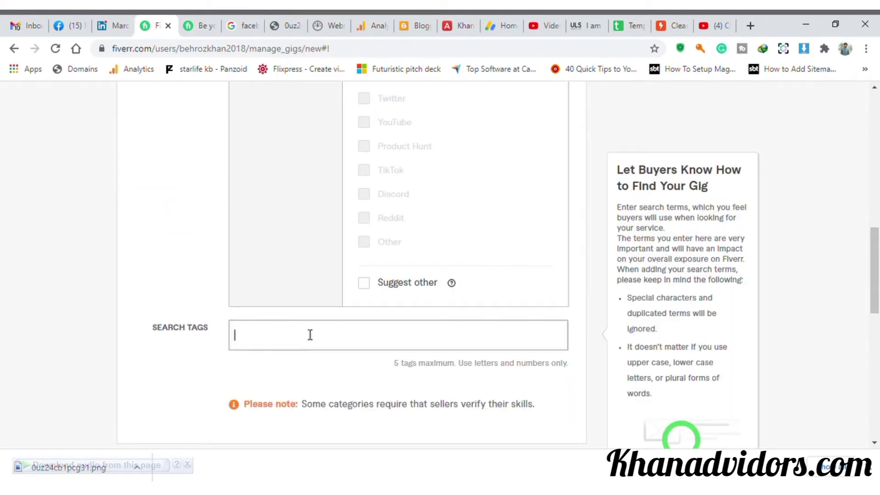
type("facebook")
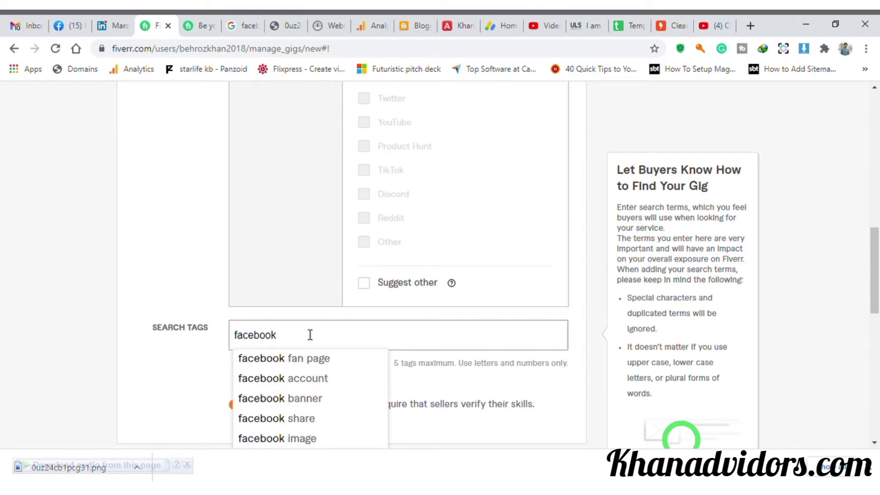
key("Return")
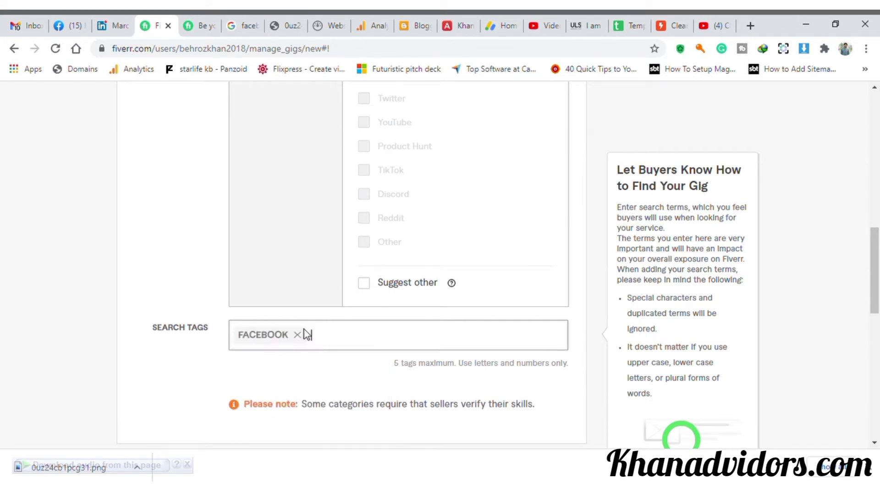
type("busi")
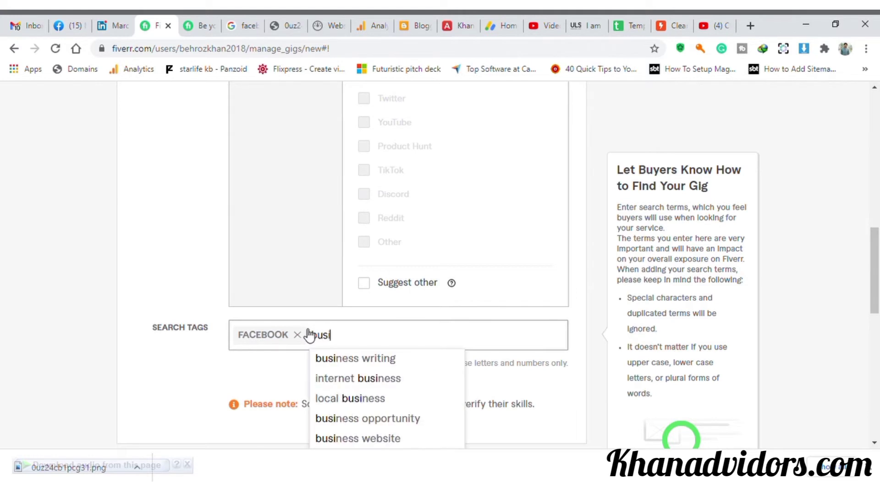
type("ness page")
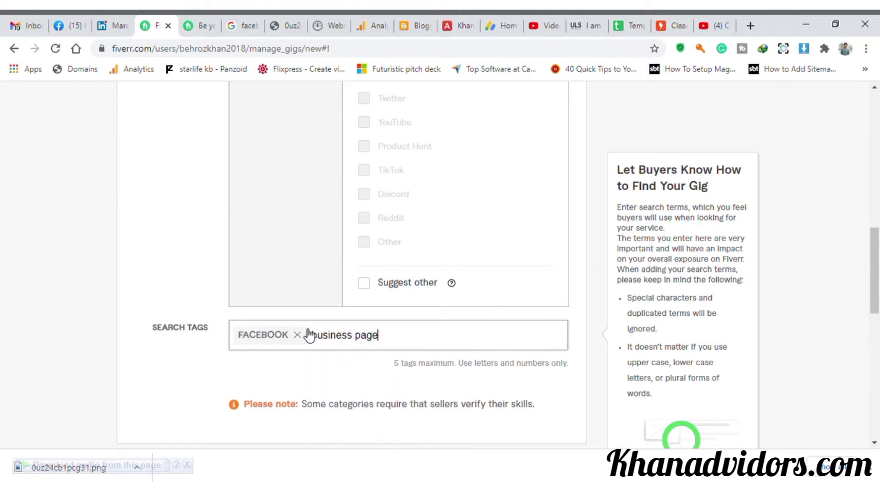
key("Return")
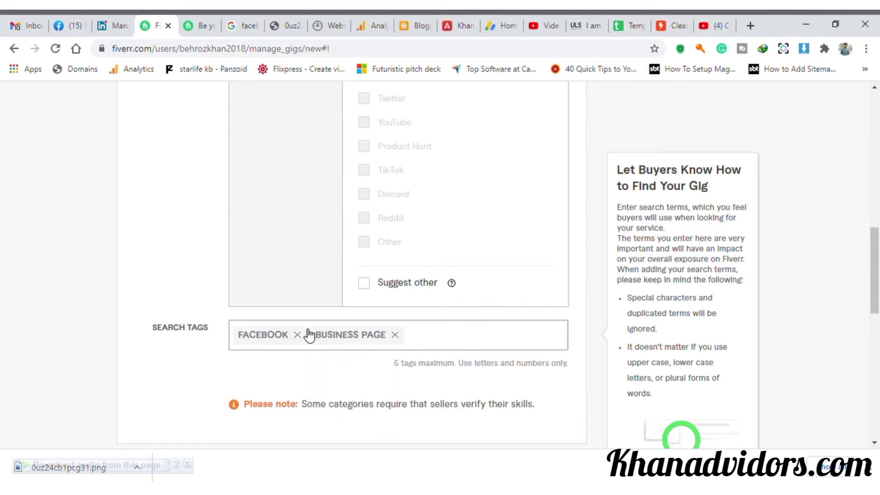
type("fan page")
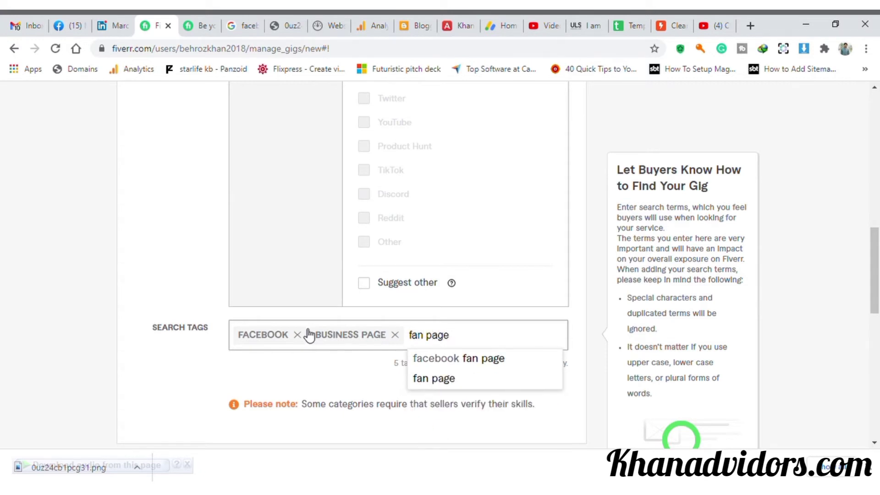
key("Return")
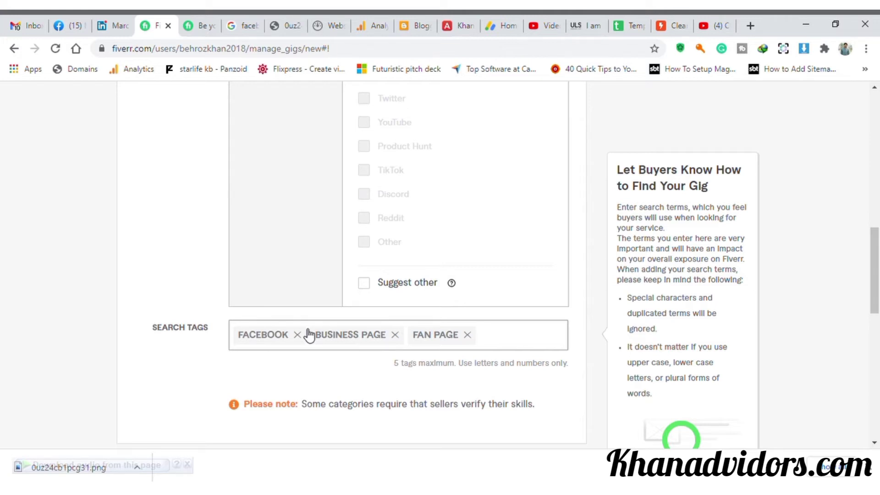
Add "manager" and "social media" to the new gig's search tags
type("mane")
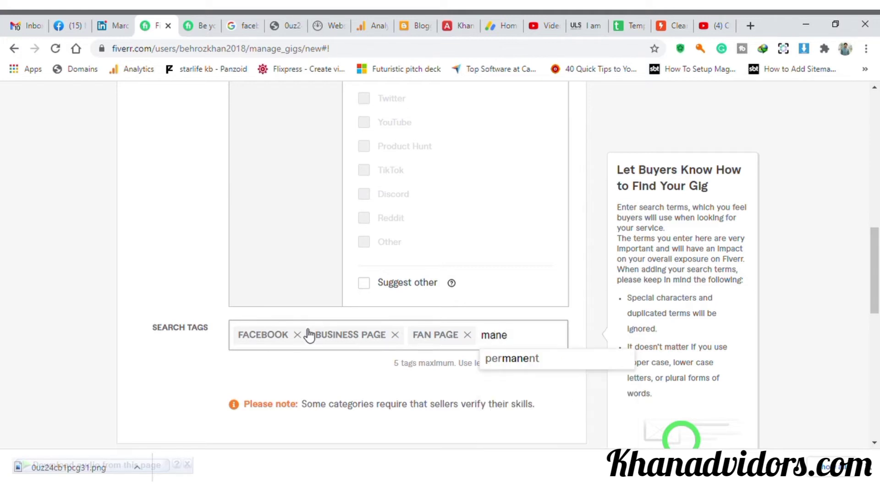
key("BackSpace")
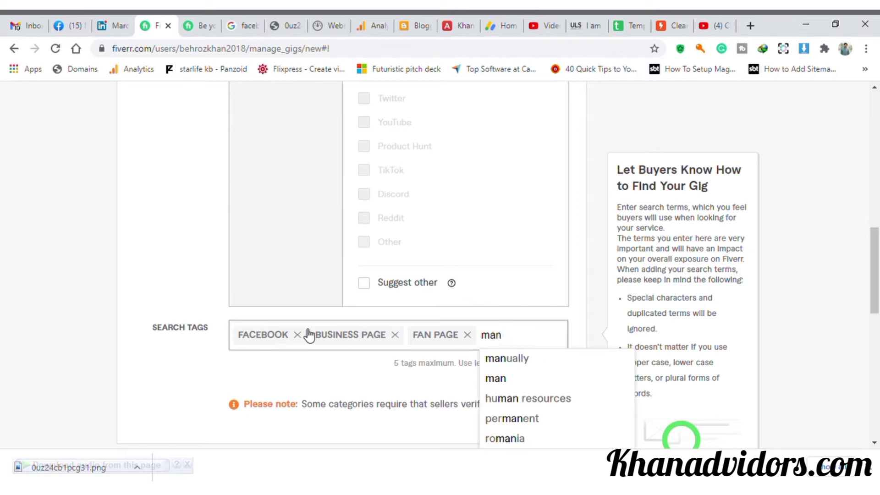
type("ag")
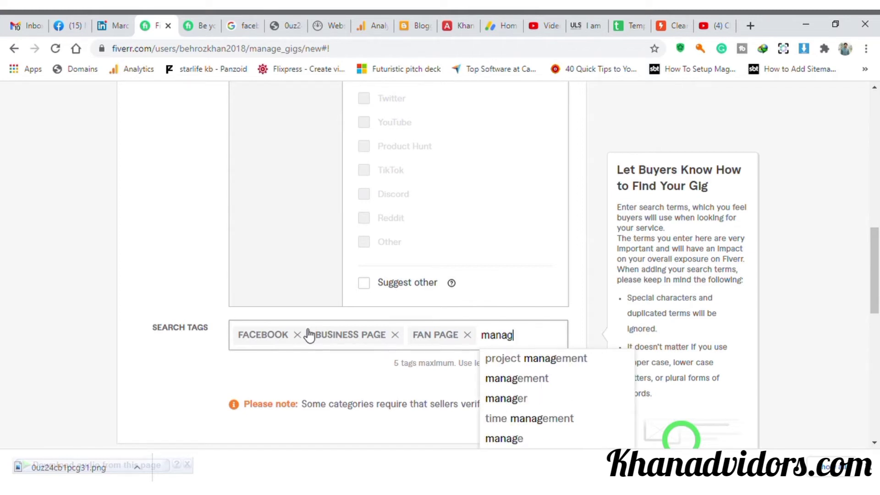
type("er")
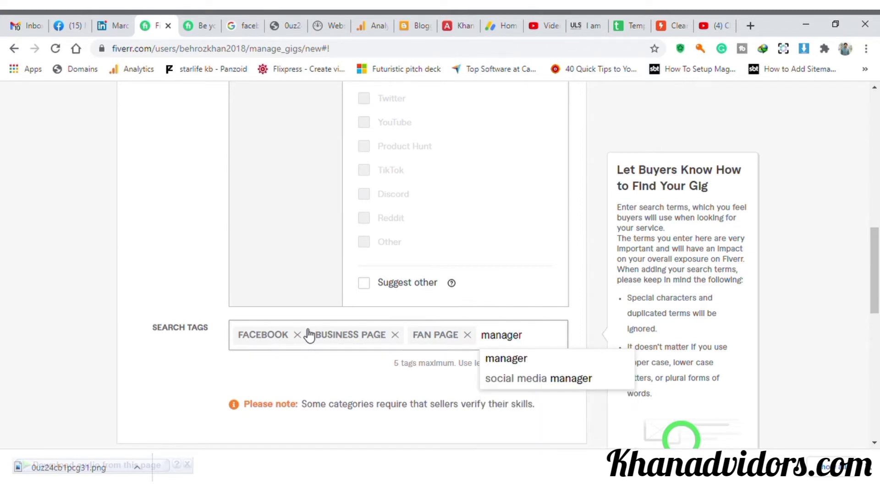
key("Return")
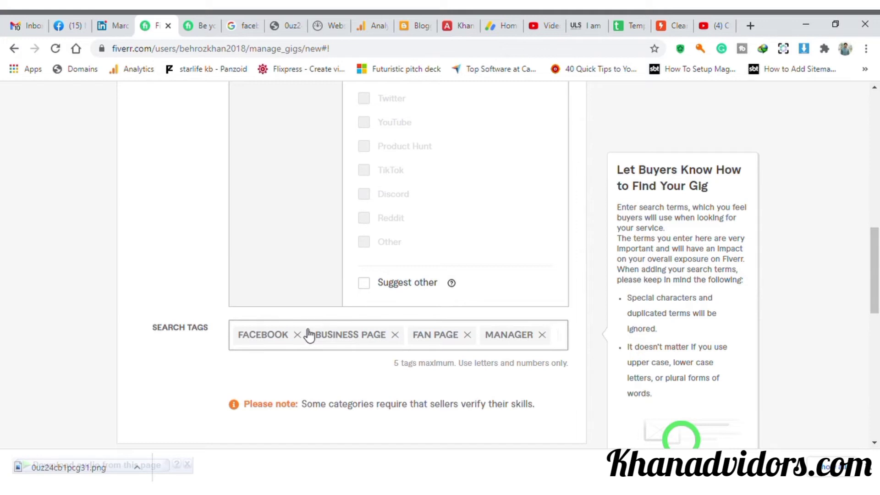
type("social")
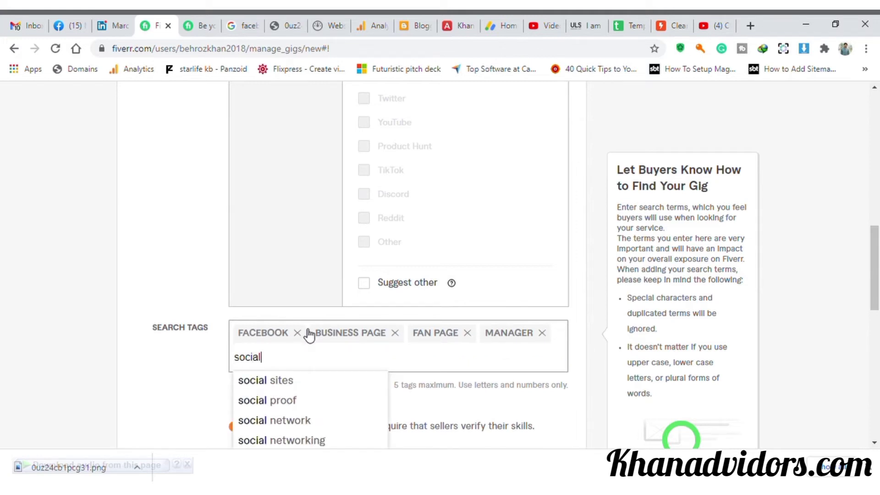
type(" media")
key("Return")
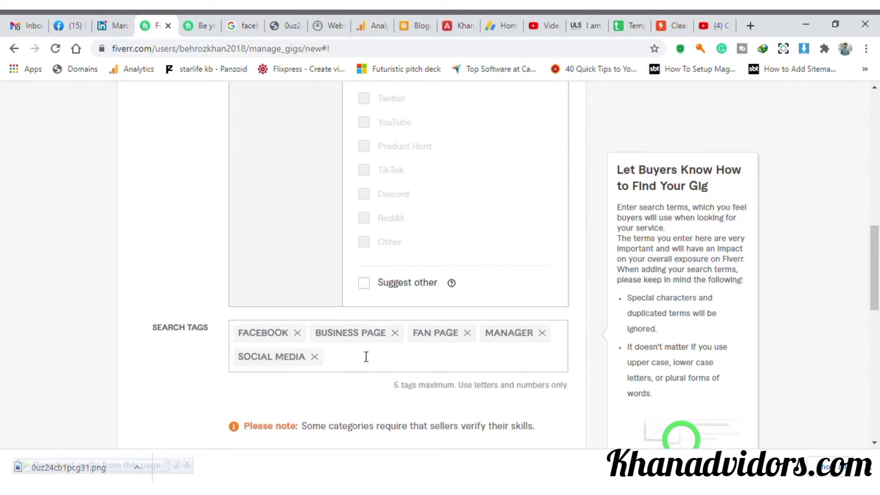
Save the gig overview and continue to the package section of the pricing stage
scroll(367, 356, "down", 3)
left_click(478, 369)
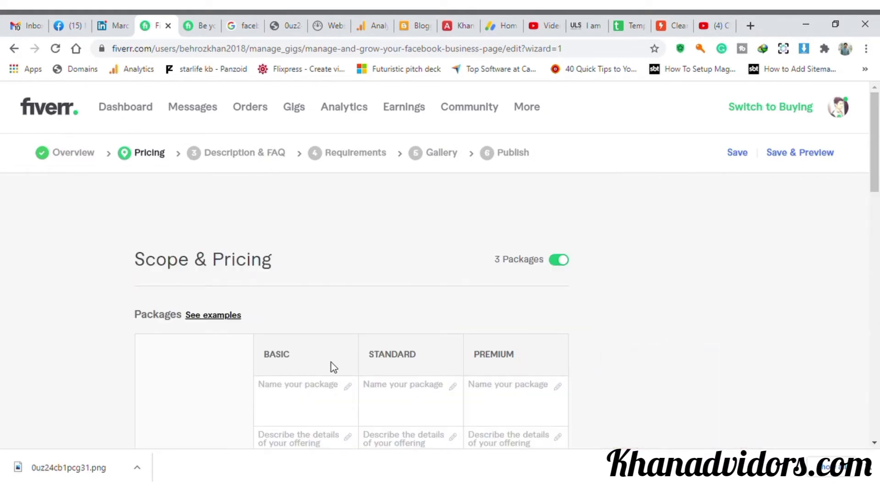
scroll(385, 353, "down", 3)
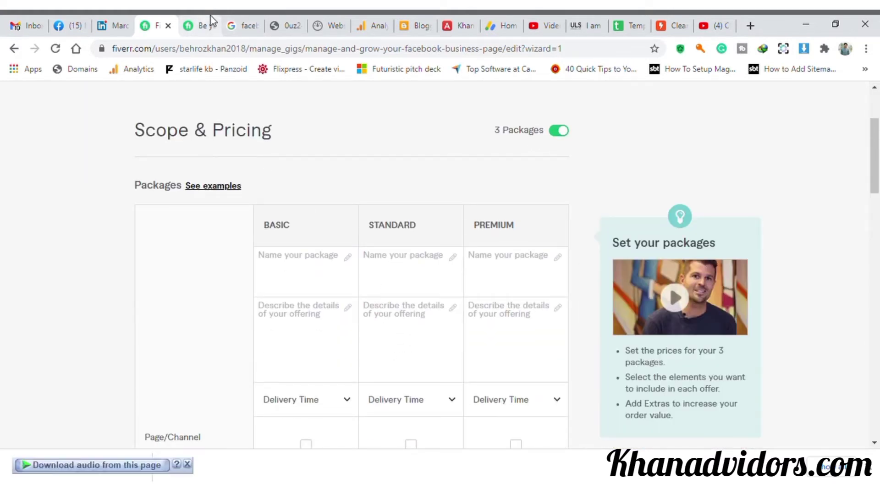
Name the new gig's Basic package "Account Creation & Setting", copied from the existing social media manager gig's Basic package
left_click(201, 25)
scroll(674, 220, "up", 5)
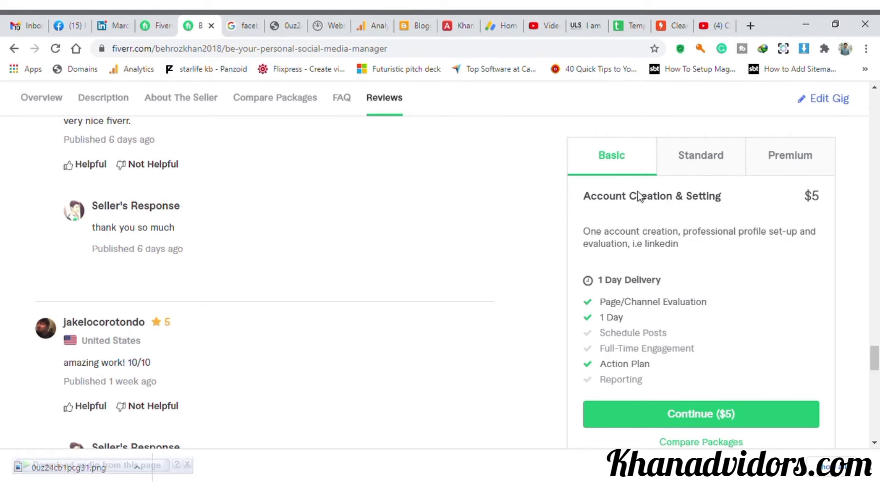
triple_click(658, 206)
key("ctrl+c")
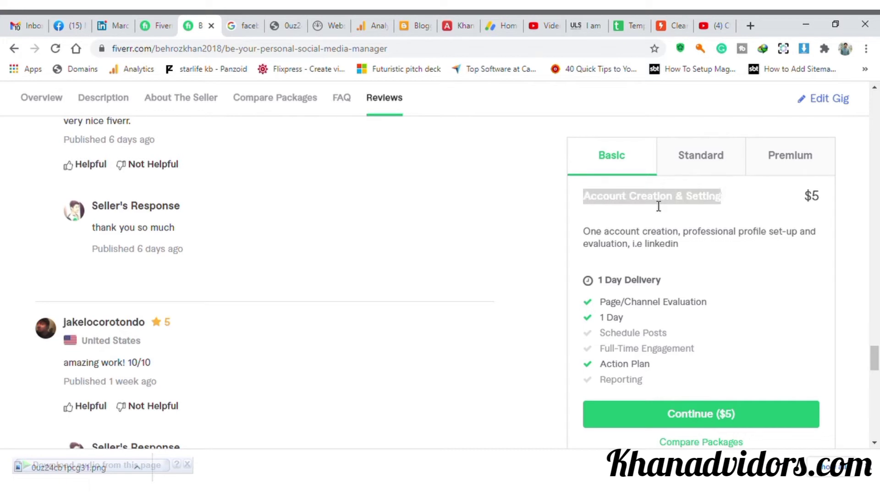
left_click(159, 25)
left_click(349, 284)
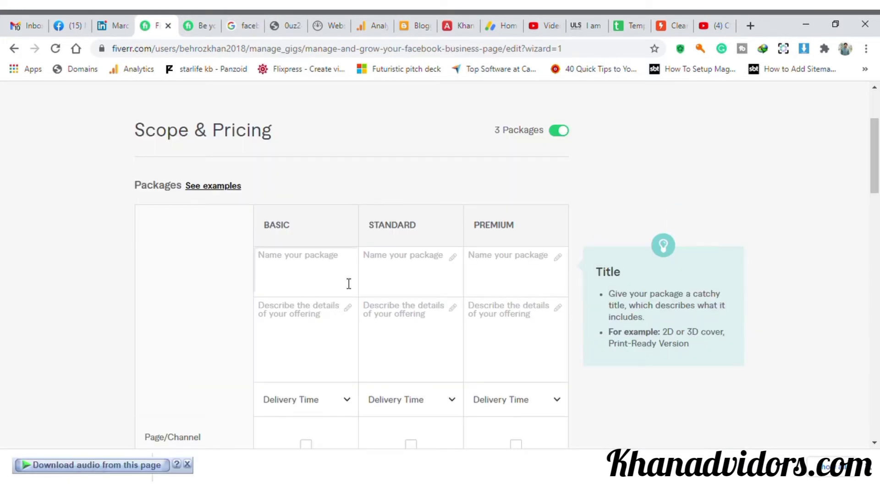
key("ctrl+v")
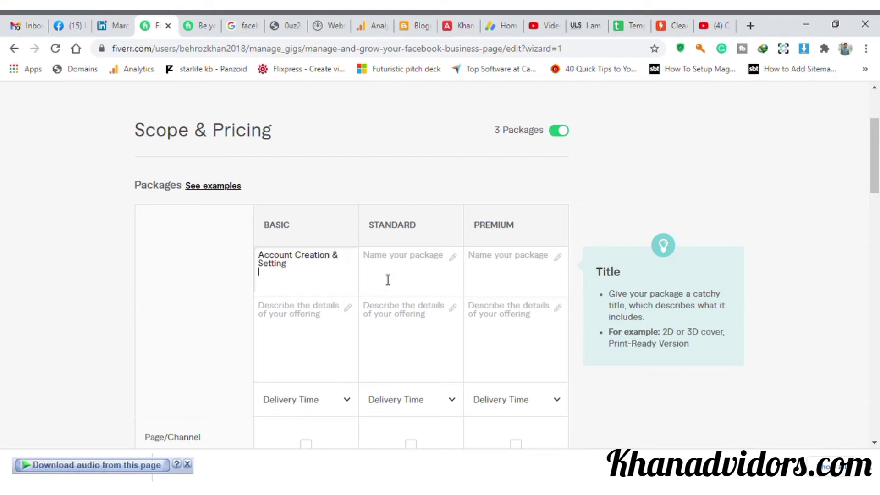
Copy the existing gig's Standard package title, "1 Week Management", into the new gig's Standard package name
left_click(195, 27)
left_click(711, 169)
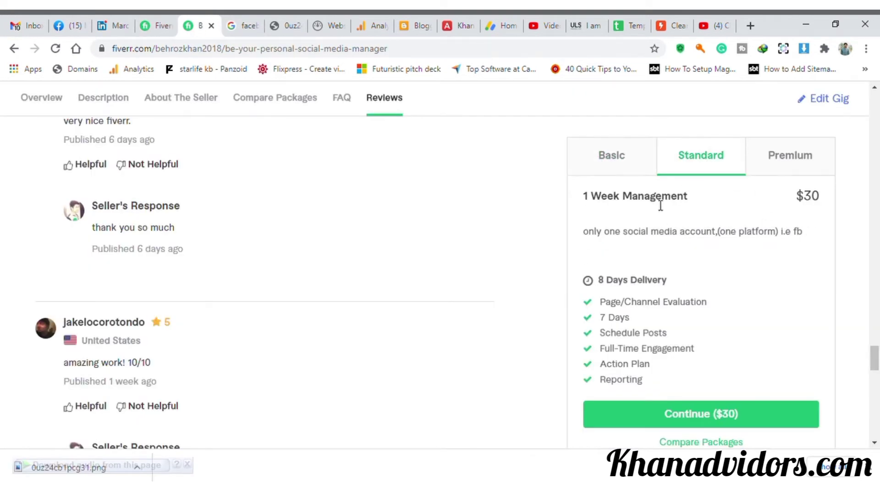
triple_click(661, 206)
key("ctrl+c")
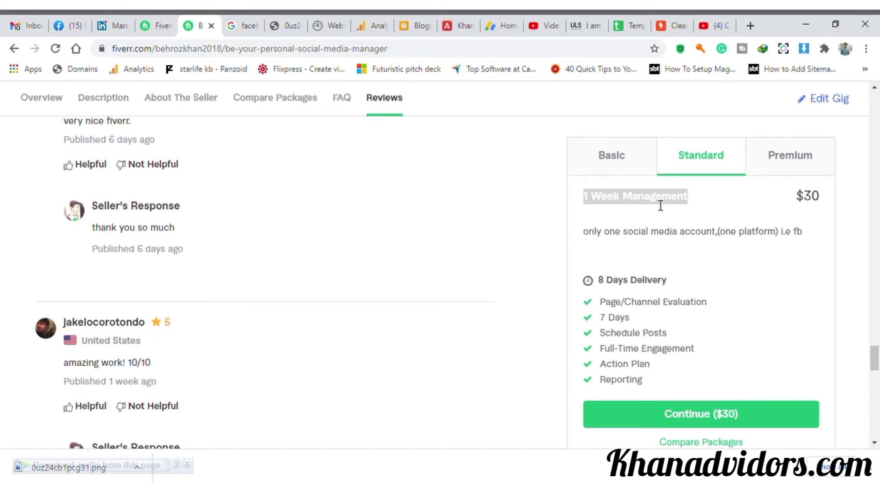
left_click(156, 26)
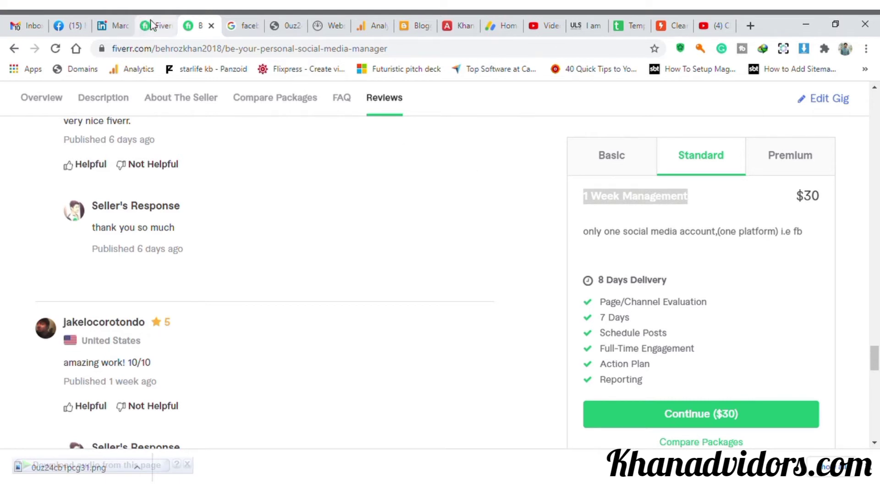
left_click(424, 278)
key("ctrl+v")
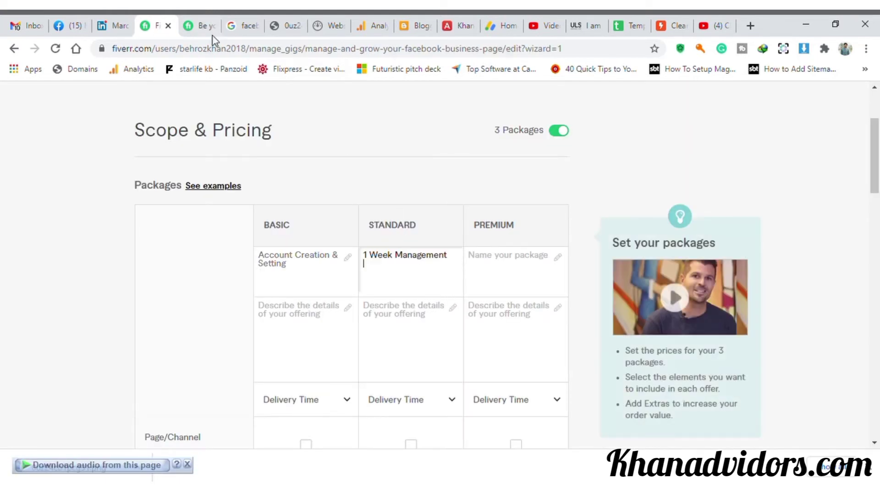
Copy the existing gig's Premium package title, "1 Month Management", into the new gig's Premium package name
left_click(197, 29)
left_click(823, 165)
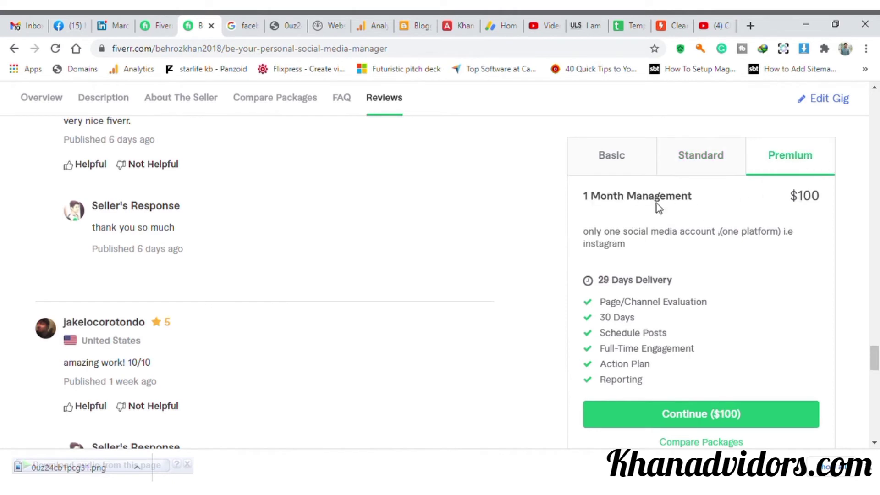
triple_click(661, 206)
key("ctrl+c")
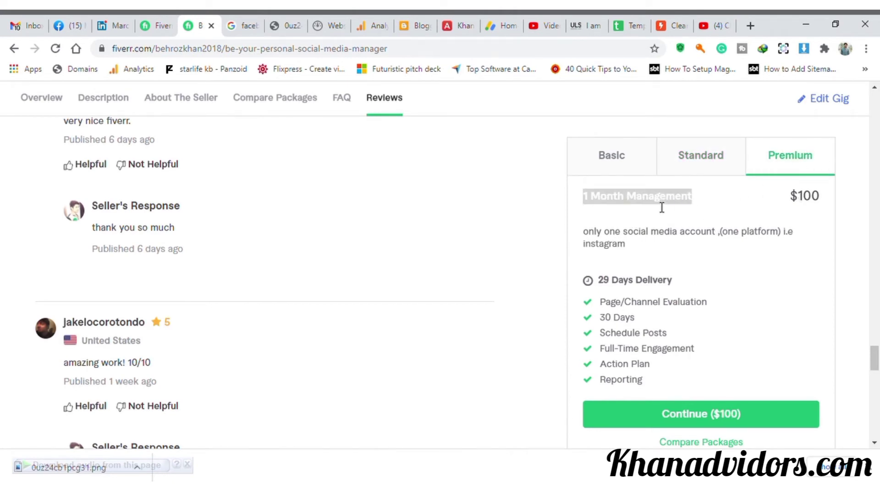
left_click(156, 26)
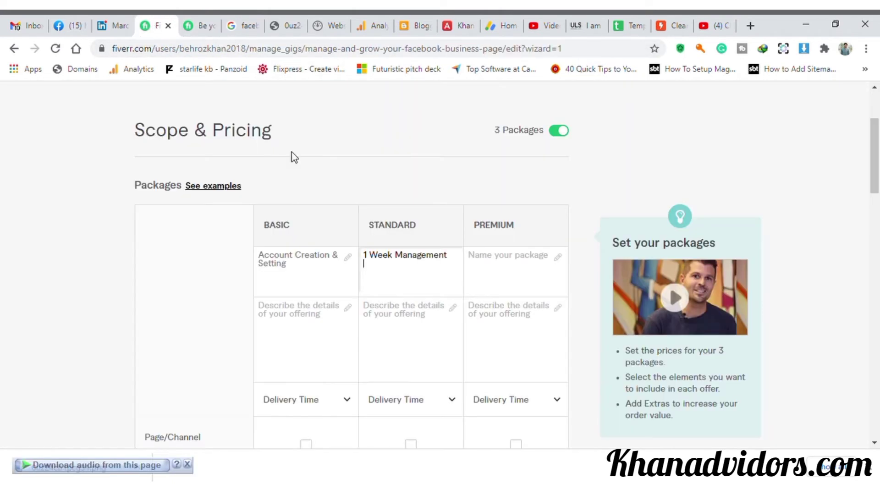
left_click(496, 284)
key("ctrl+v")
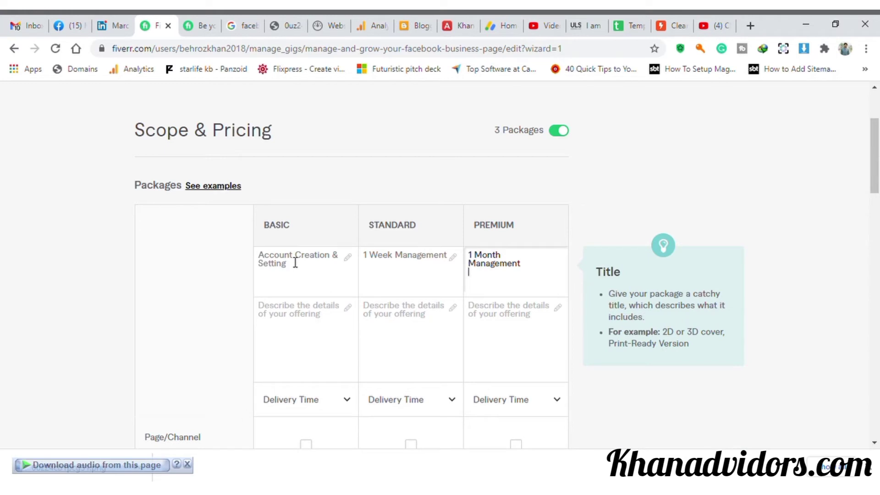
Copy the existing gig's Premium description, "only one social media account ,(one platform) i.e instagram", into the new gig's Basic package description
left_click(202, 25)
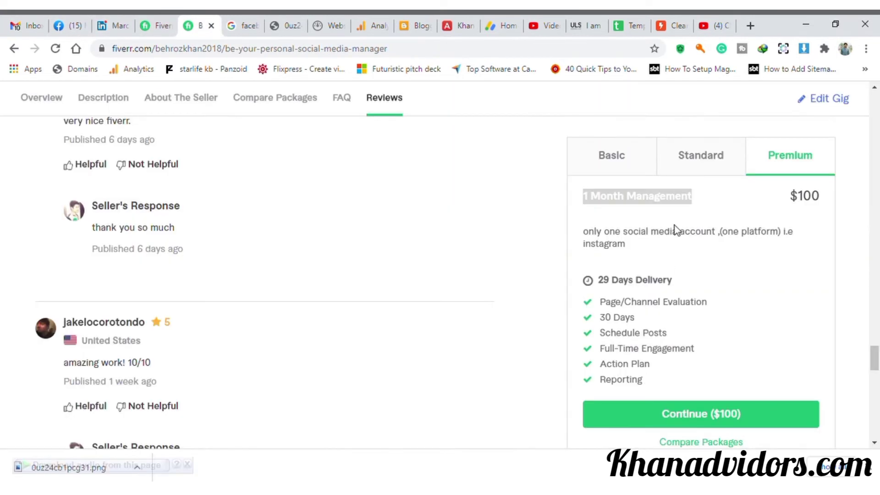
left_click(583, 239)
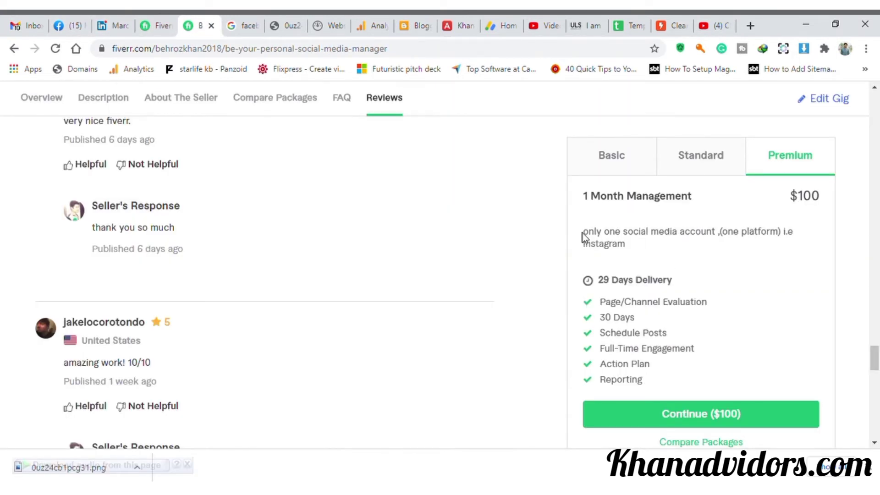
left_click_drag(583, 234, 626, 245)
key("ctrl+c")
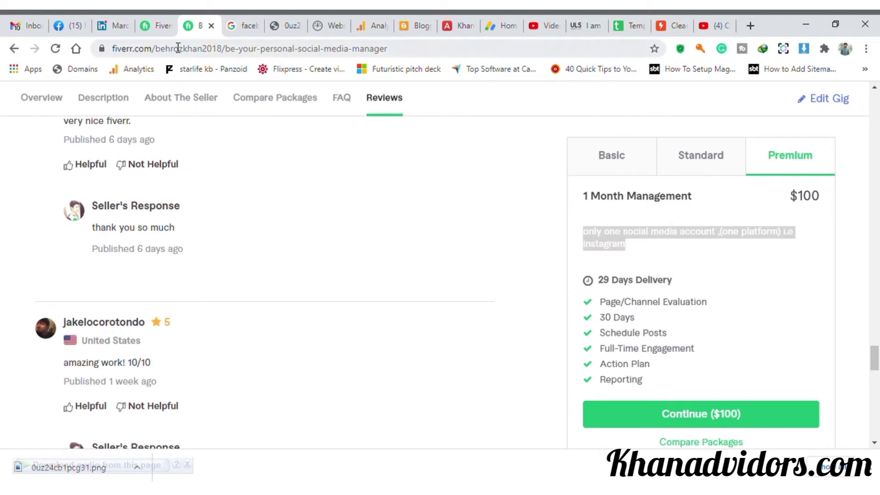
left_click(158, 26)
left_click(294, 310)
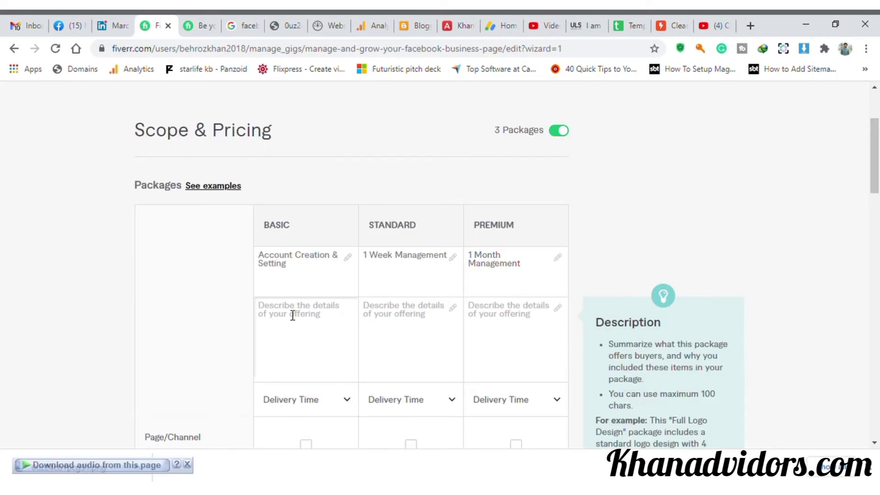
key("ctrl+v")
Copy the existing gig's Standard description, "only one social media account,(one platform) i.e fb", into the new gig's Standard package description
left_click(200, 25)
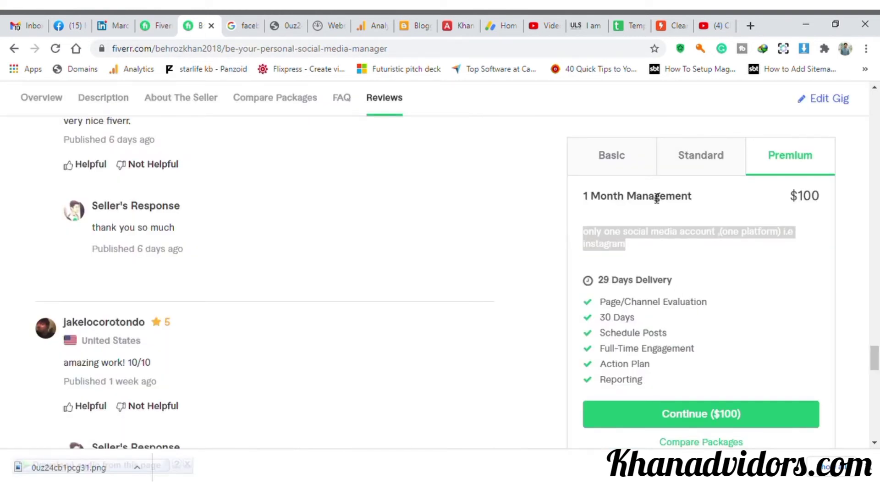
left_click(685, 170)
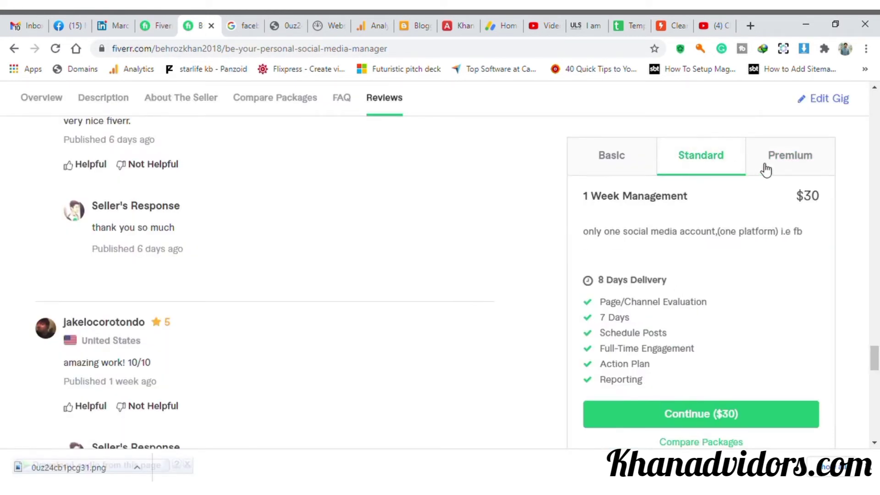
left_click(766, 169)
left_click(690, 172)
triple_click(642, 234)
key("ctrl+c")
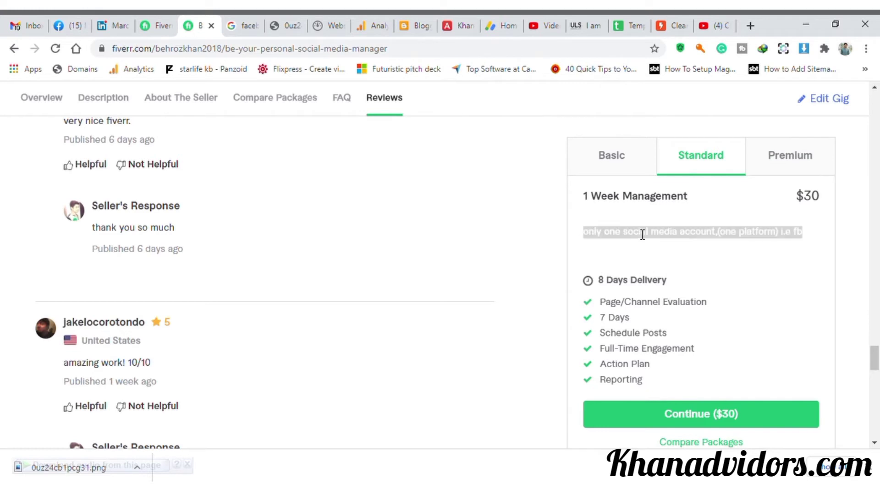
left_click(160, 26)
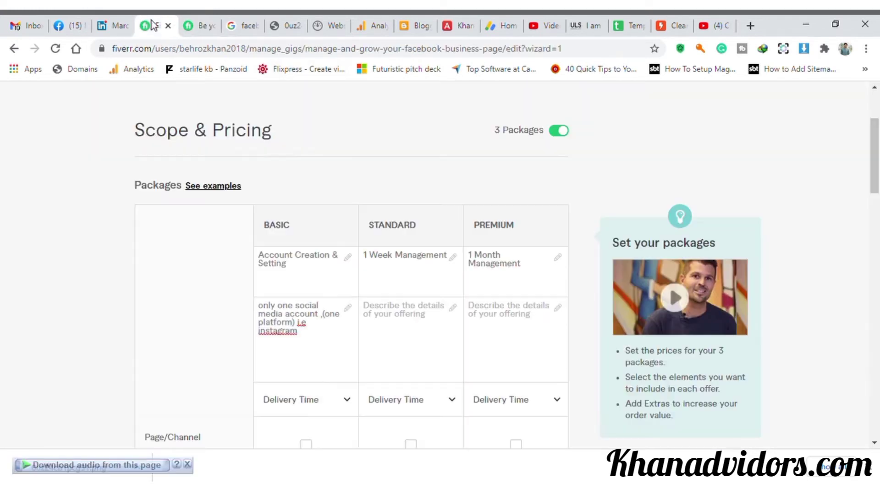
left_click(406, 333)
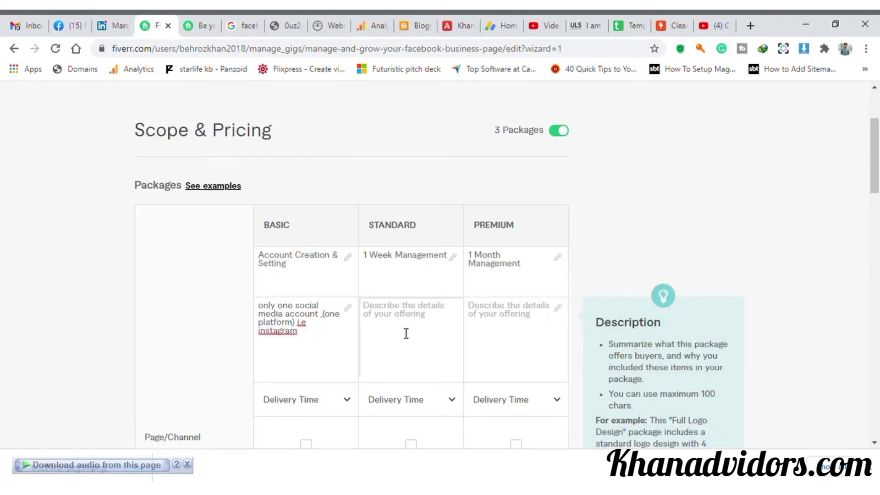
key("ctrl+v")
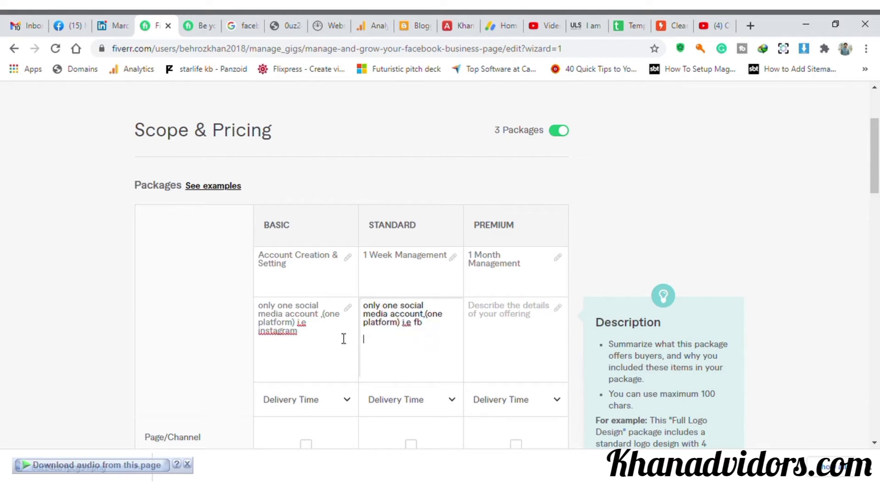
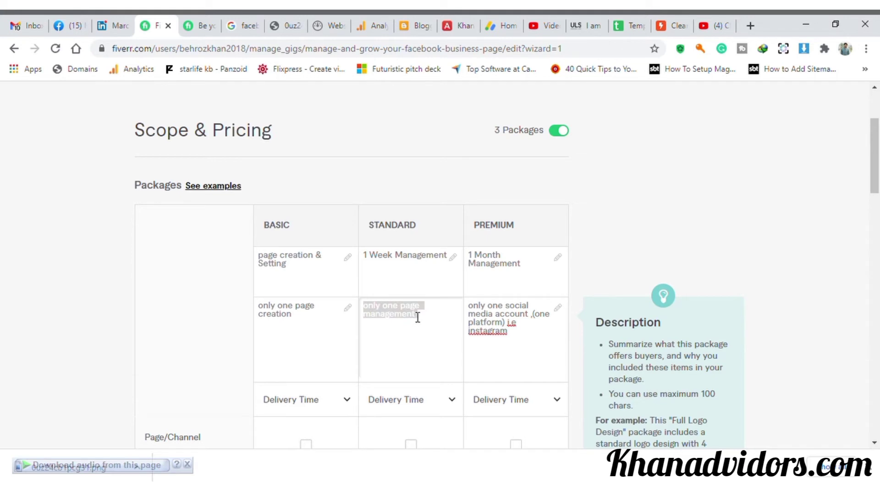
Replace the Premium package description with "only one facebook page management"
triple_click(518, 325)
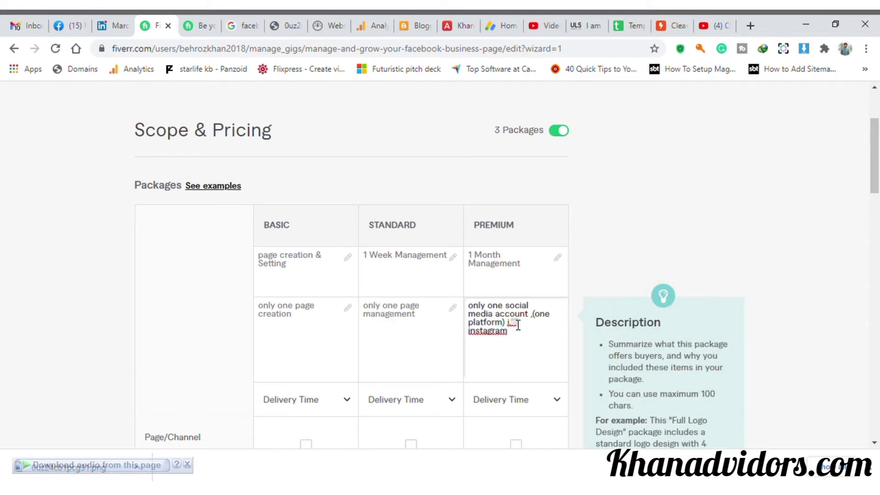
type("only one page management")
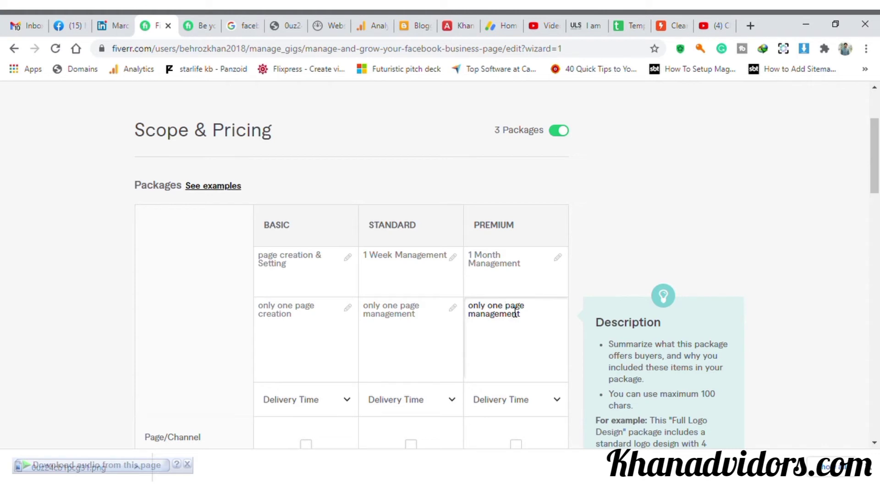
type("facebook")
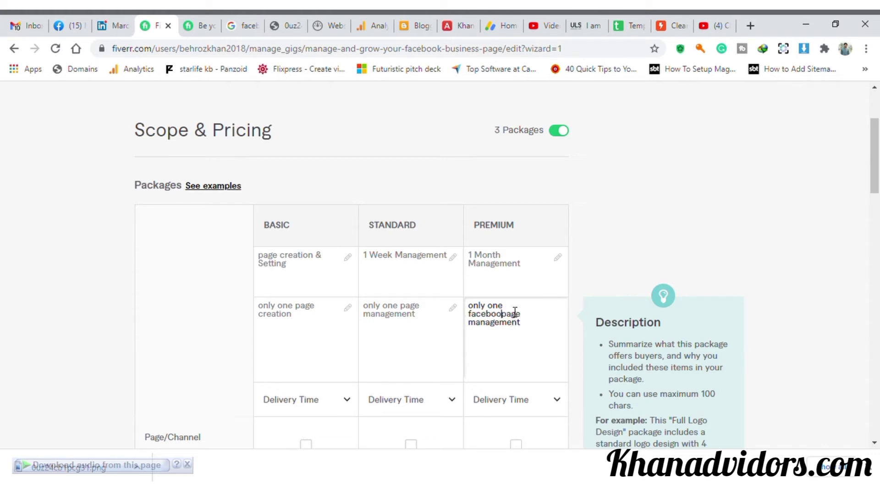
left_click(491, 354)
Set the Basic package's delivery time to 1 day
scroll(355, 370, "down", 3)
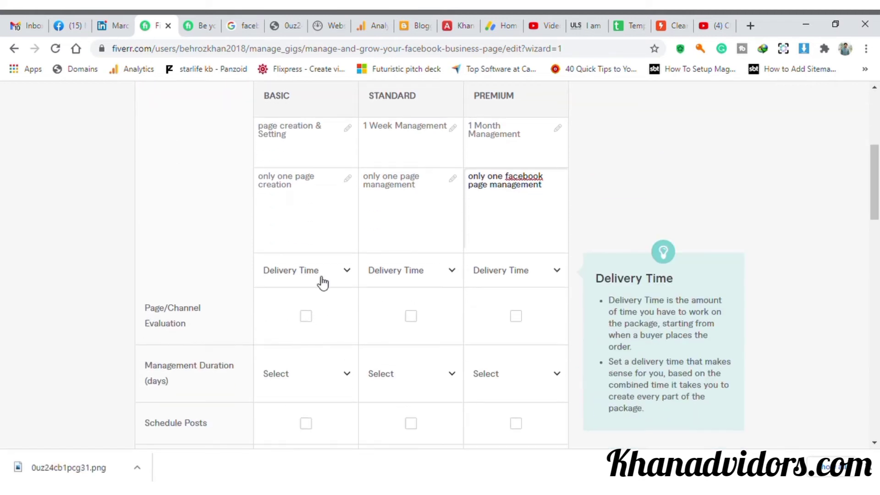
left_click(322, 281)
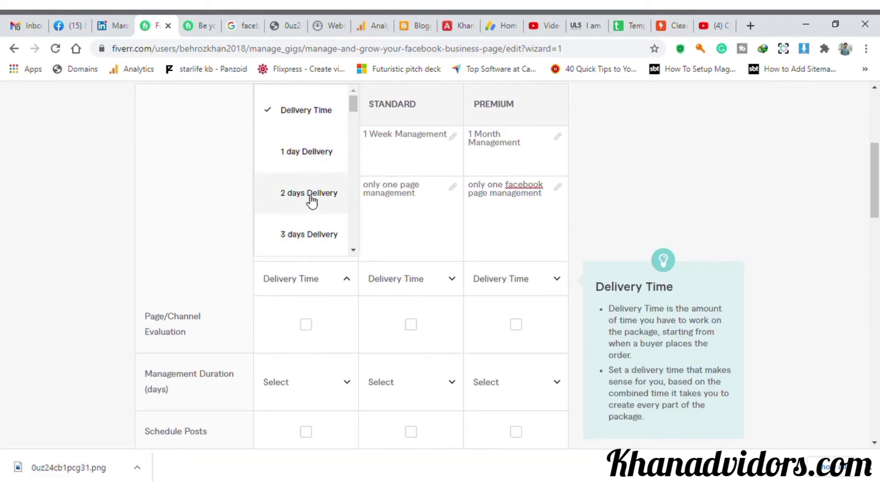
scroll(305, 238, "up", 4)
scroll(305, 285, "down", 1)
scroll(318, 330, "up", 2)
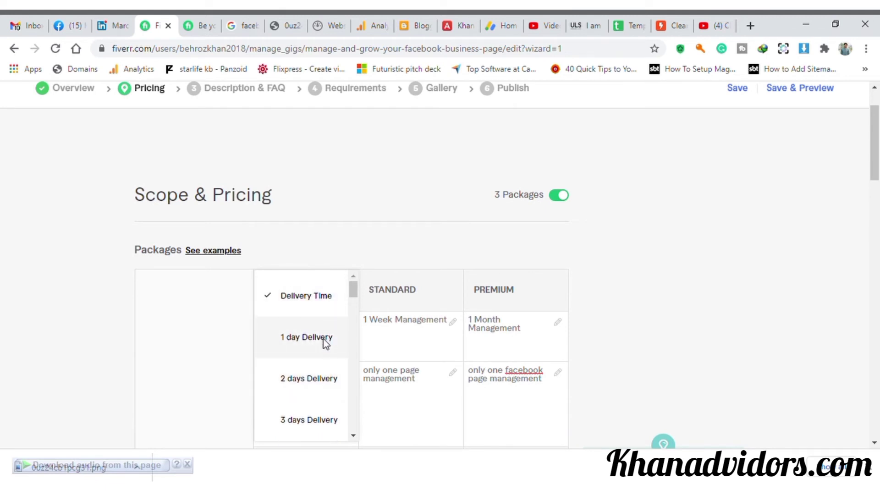
left_click(323, 339)
Set the Standard package's delivery time to 7 days
scroll(367, 350, "down", 3)
left_click(380, 334)
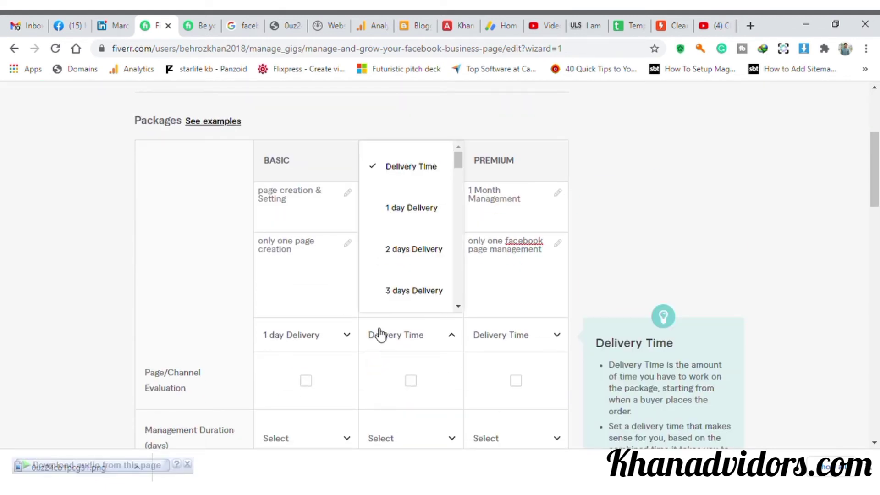
scroll(403, 289, "down", 6)
scroll(423, 208, "up", 1)
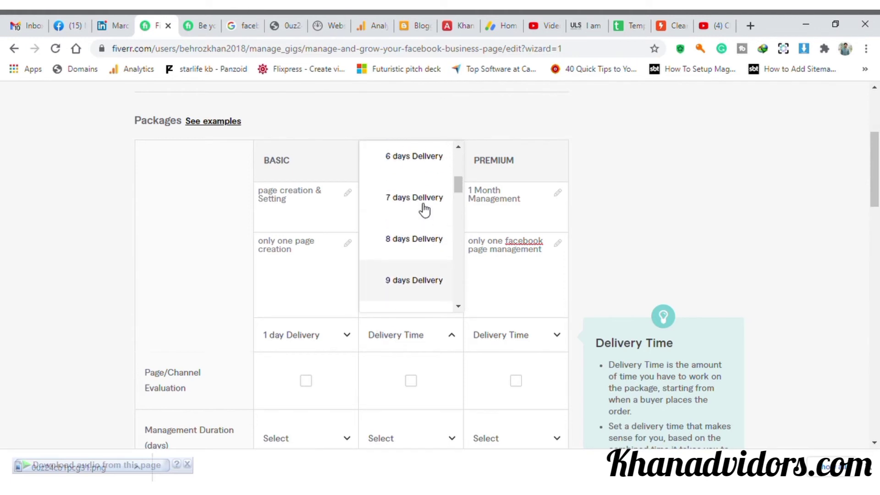
left_click(405, 199)
Set the Premium package's delivery time to 29 days
left_click(503, 337)
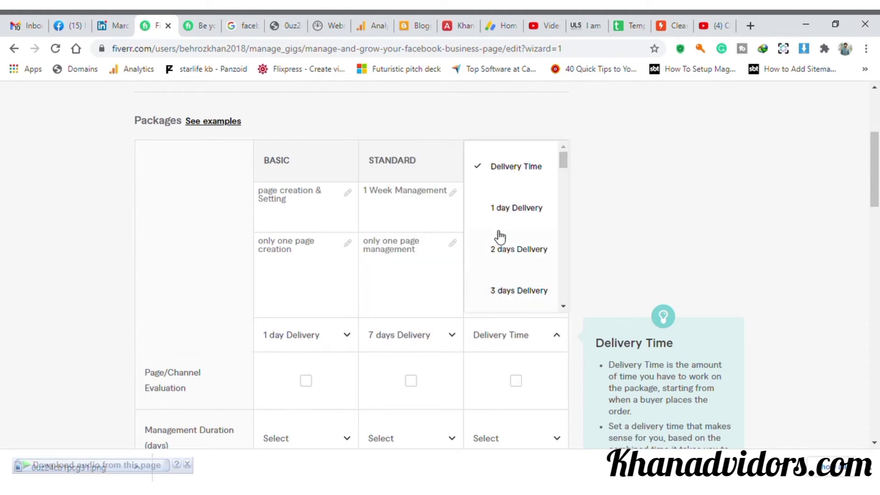
scroll(499, 236, "down", 10)
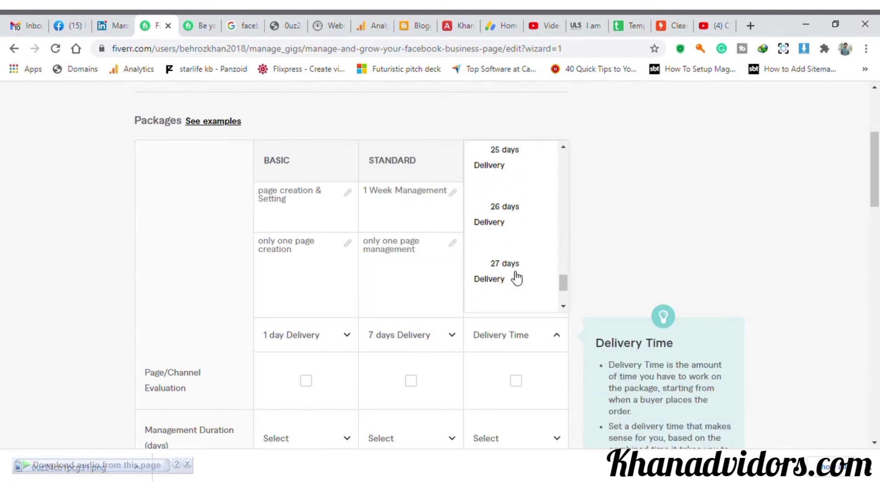
scroll(515, 277, "down", 1)
left_click(515, 277)
Include Page/Channel Evaluation in the Standard and Premium packages, leaving it out of Basic
scroll(431, 314, "down", 3)
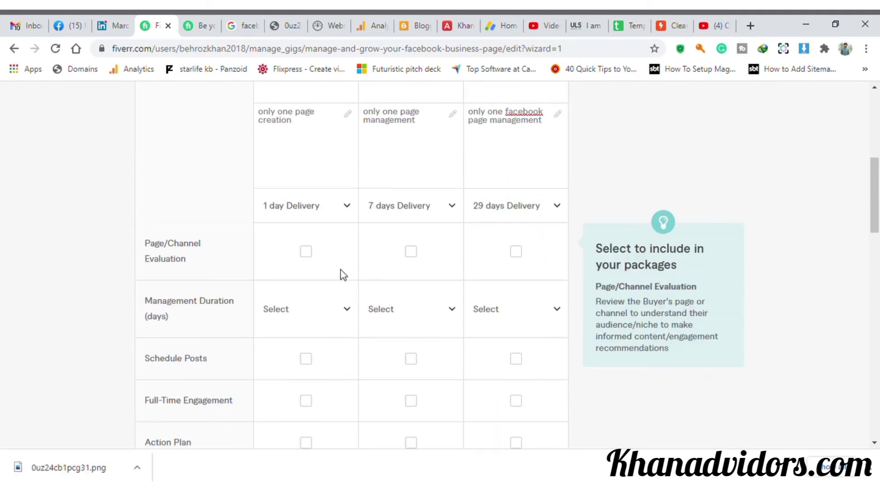
left_click(309, 258)
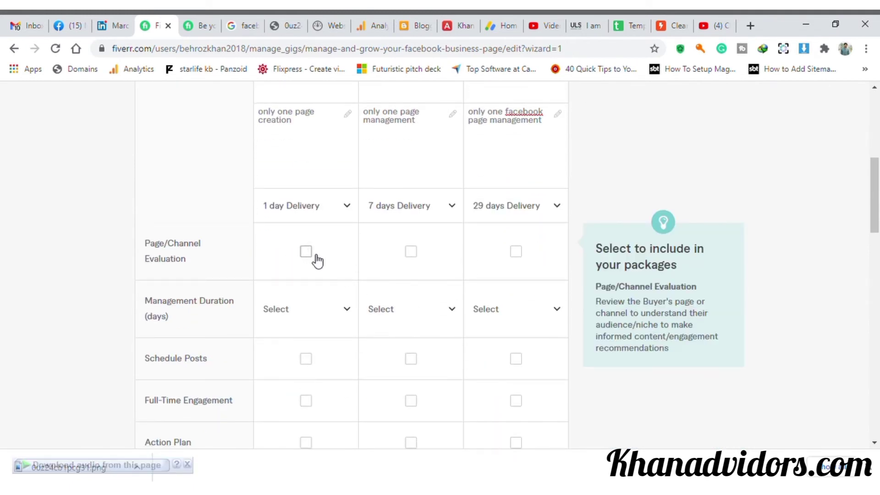
scroll(310, 262, "up", 3)
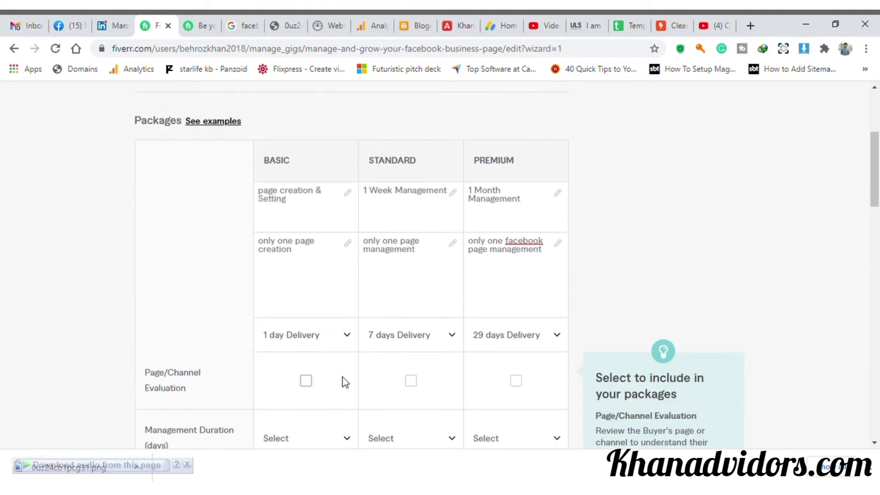
left_click(515, 380)
Set the management duration to 7 days for the Standard package and 30 days for the Premium package
scroll(320, 386, "down", 1)
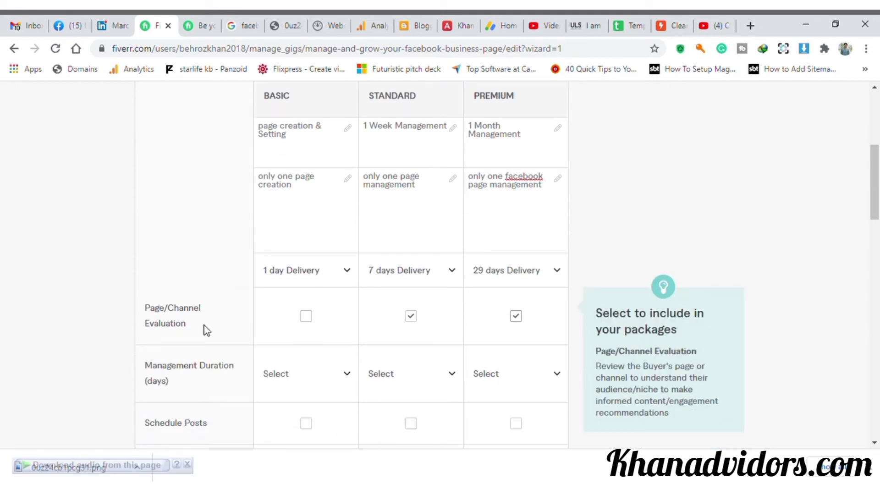
scroll(323, 290, "down", 1)
left_click(441, 315)
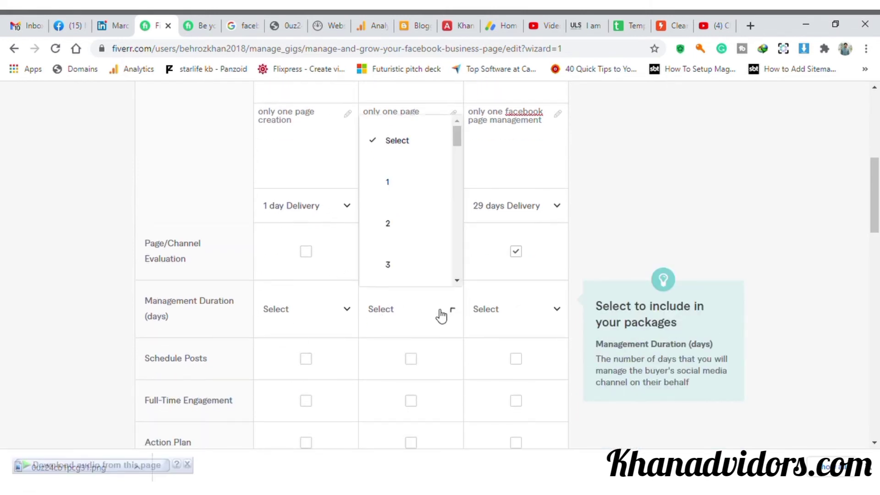
scroll(430, 238, "down", 9)
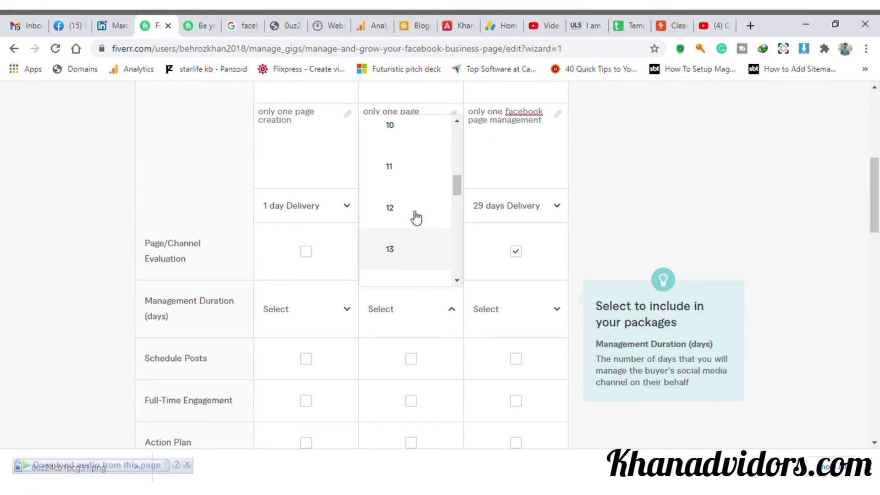
scroll(415, 215, "up", 4)
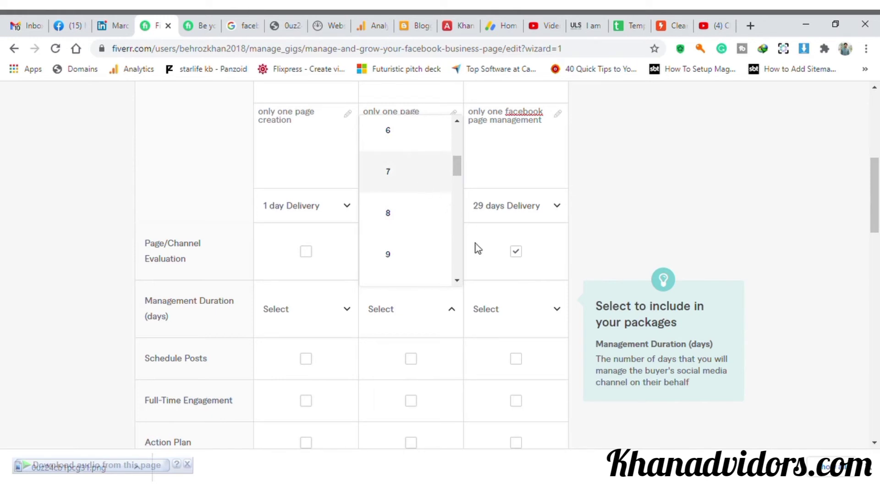
left_click(497, 309)
scroll(516, 214, "down", 20)
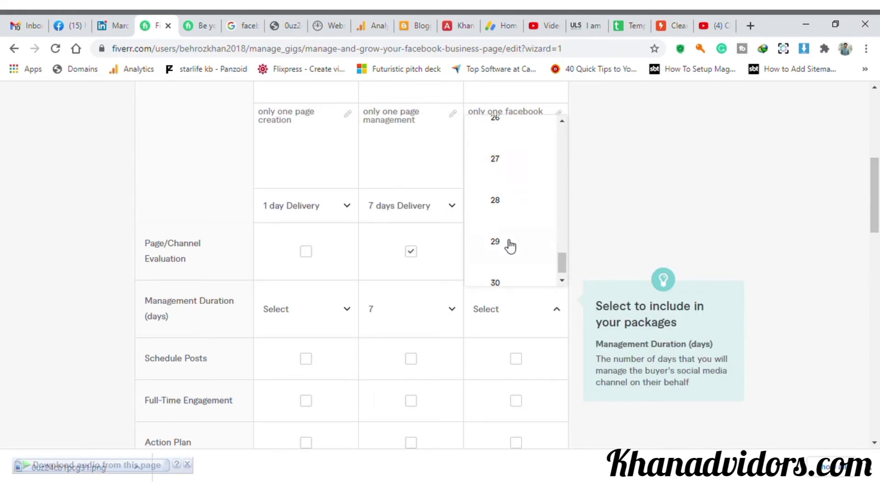
left_click(510, 264)
Include Schedule Posts in the Standard and Premium packages, and Full-Time Engagement in Premium only
scroll(330, 344, "down", 2)
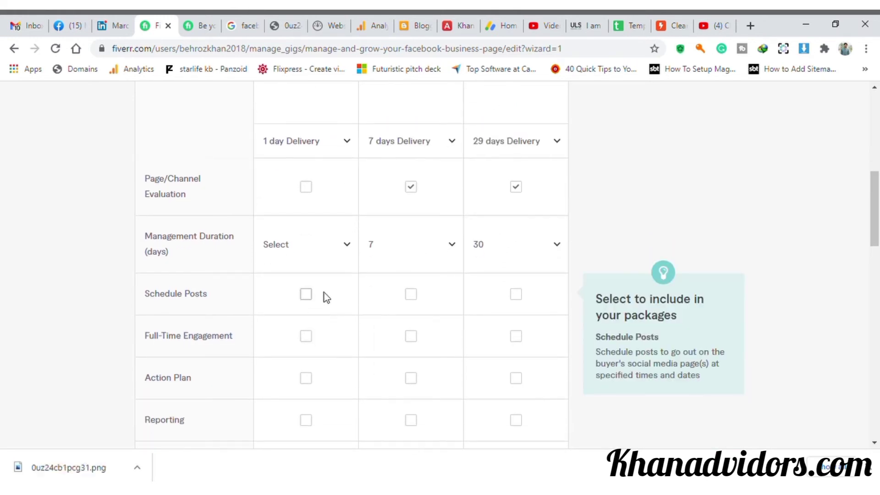
left_click(415, 297)
left_click(513, 297)
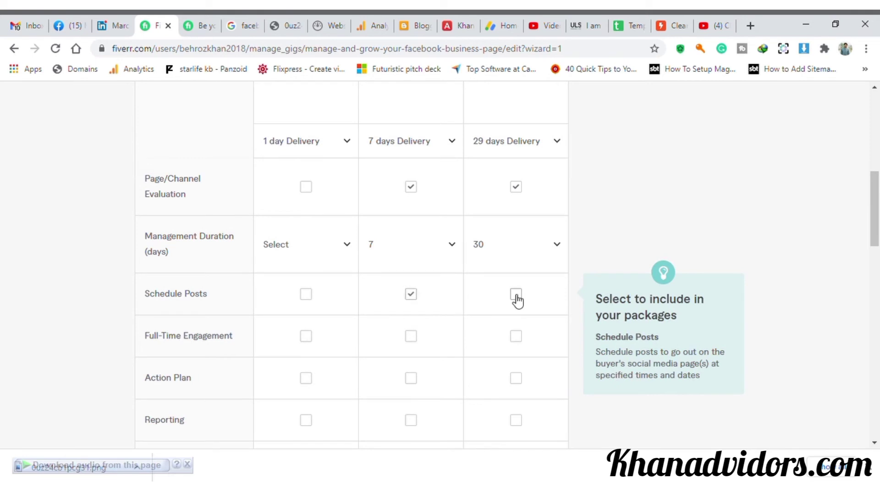
left_click(521, 335)
Include Action Plan and Reporting in both the Standard and Premium packages
scroll(385, 340, "down", 1)
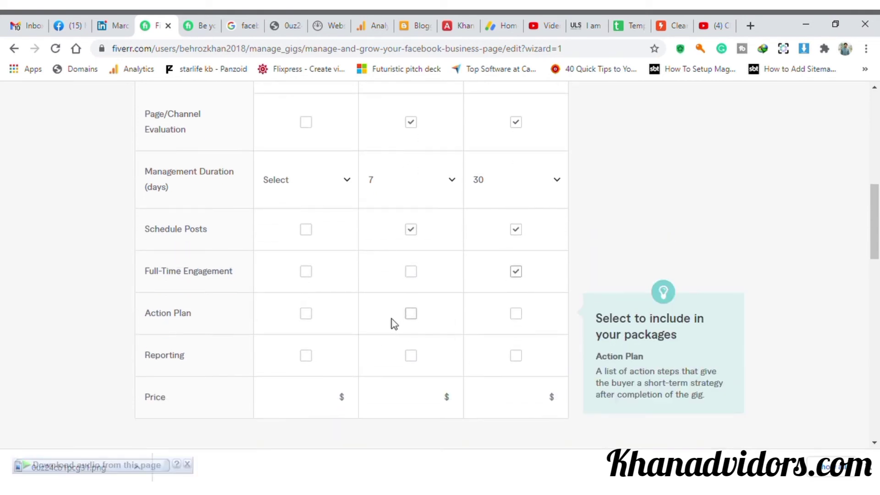
left_click(417, 315)
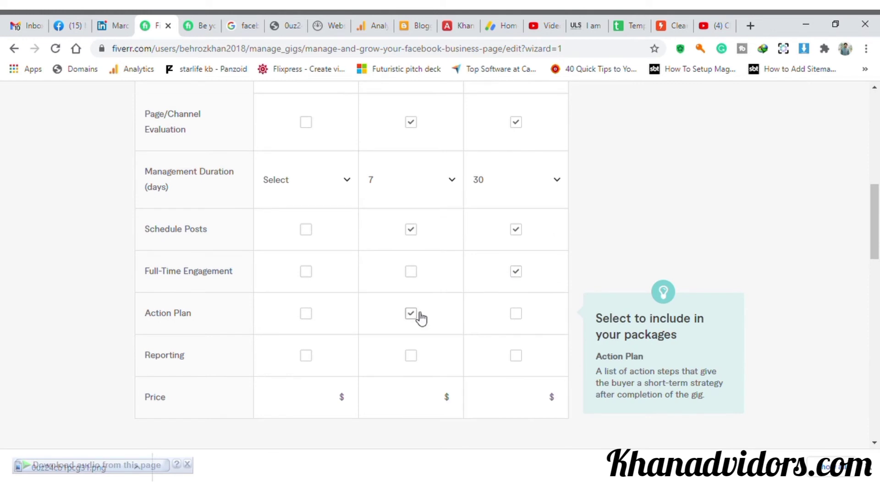
left_click(517, 315)
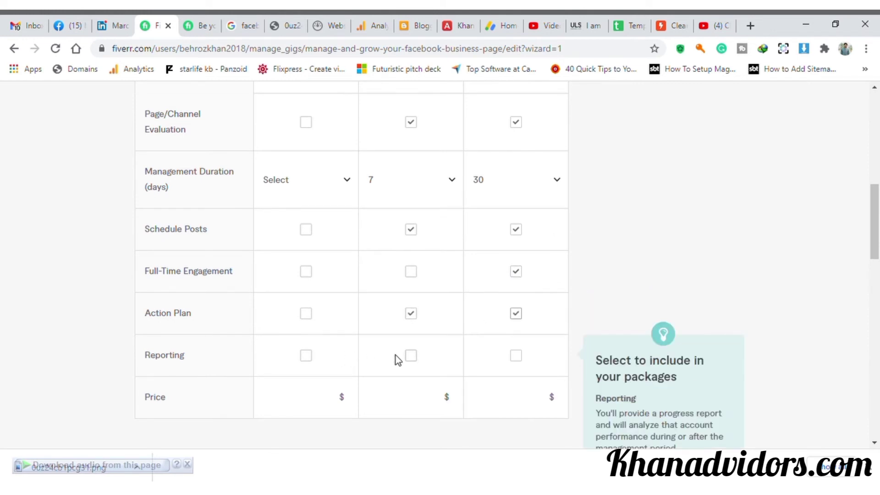
left_click(411, 356)
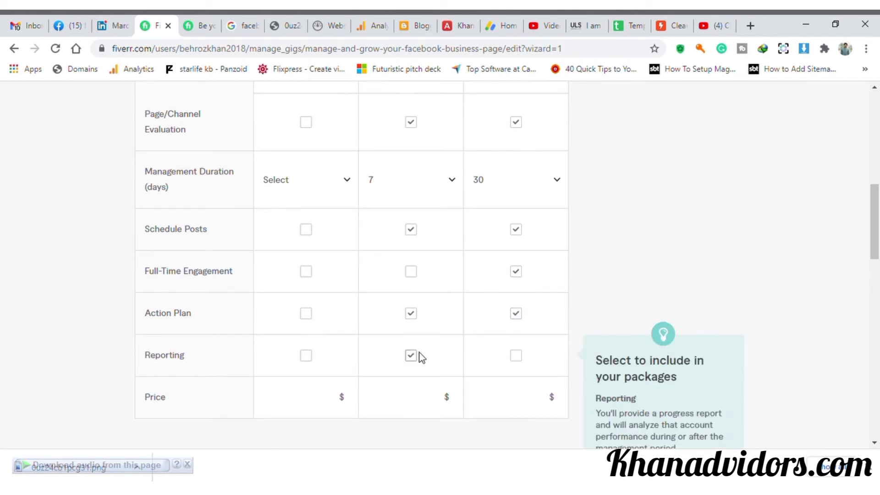
left_click(517, 356)
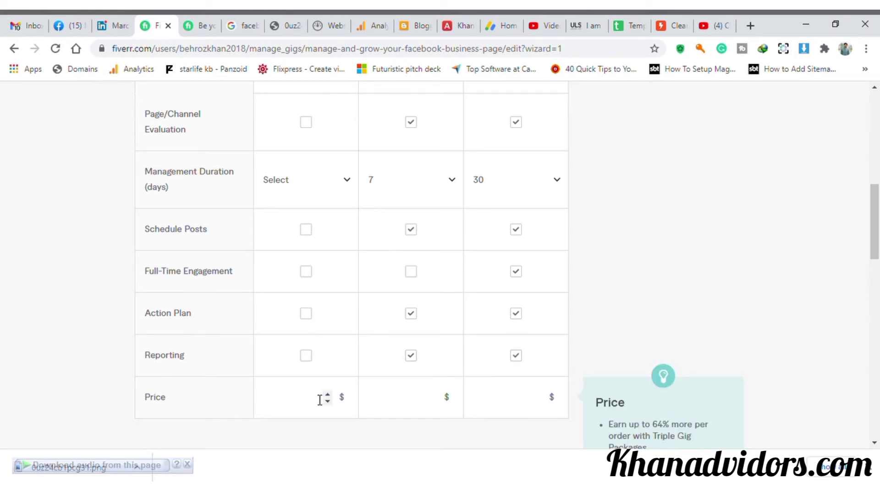
Price the packages at $5 for Basic, $25 for Standard and $100 for Premium, and continue to the description stage
left_click(419, 402)
left_click(516, 405)
scroll(504, 399, "down", 10)
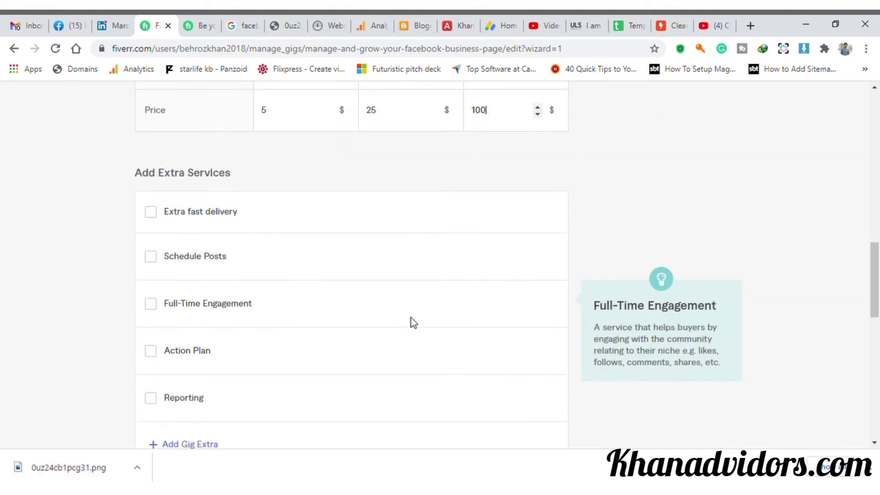
left_click(474, 355)
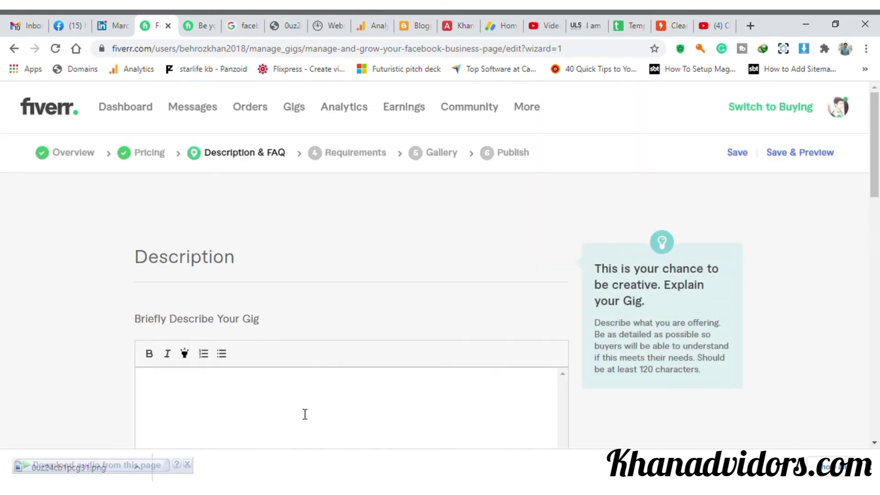
Copy the entire About This Gig text from the existing personal social media manager gig
left_click(299, 395)
left_click(194, 21)
scroll(83, 200, "up", 10)
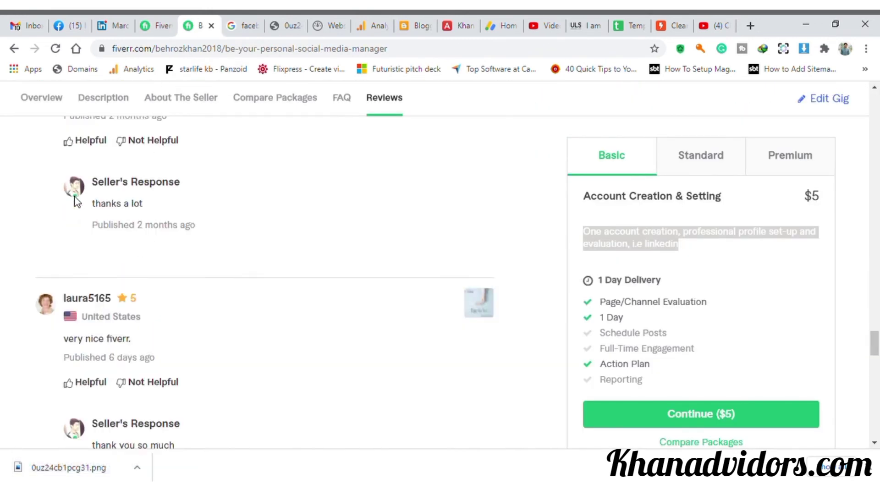
scroll(98, 213, "up", 10)
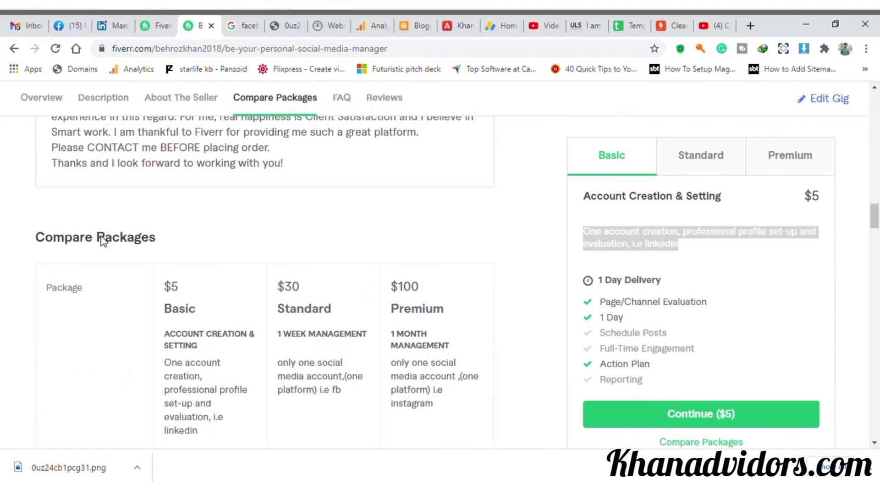
scroll(105, 243, "up", 10)
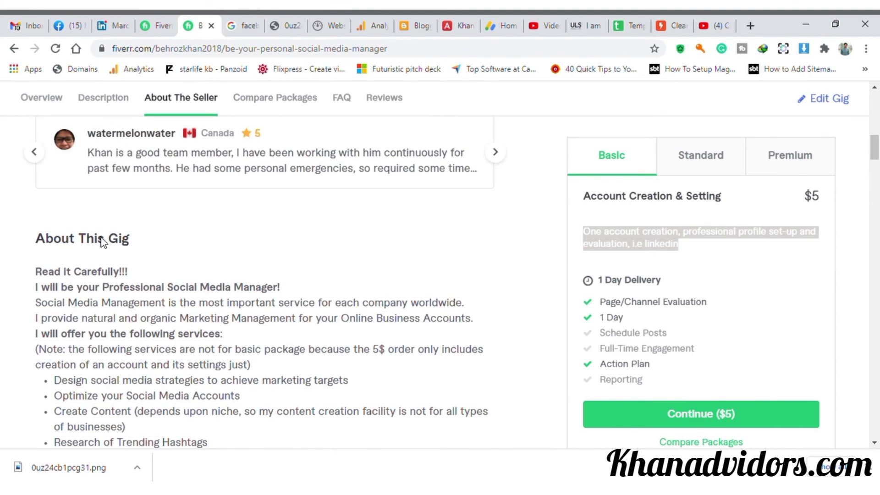
left_click_drag(40, 272, 132, 414)
scroll(138, 370, "down", 3)
scroll(138, 367, "down", 3)
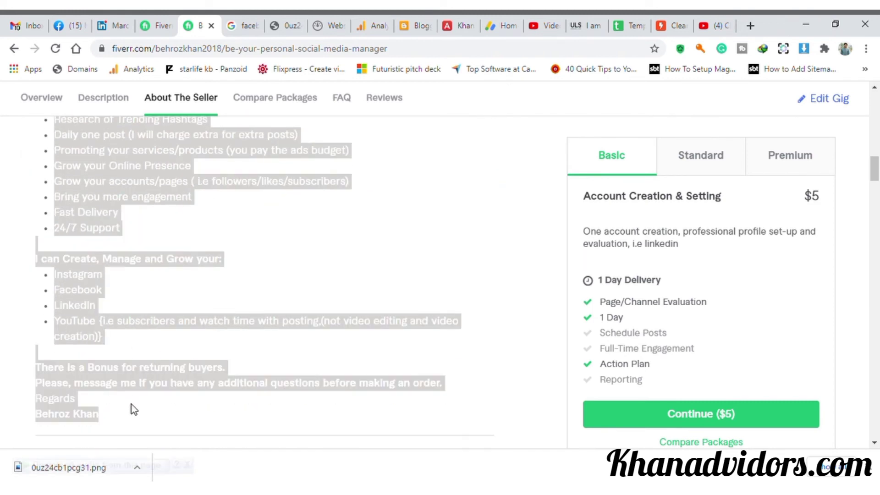
Paste the copied text into the new Facebook gig's description
left_click(147, 24)
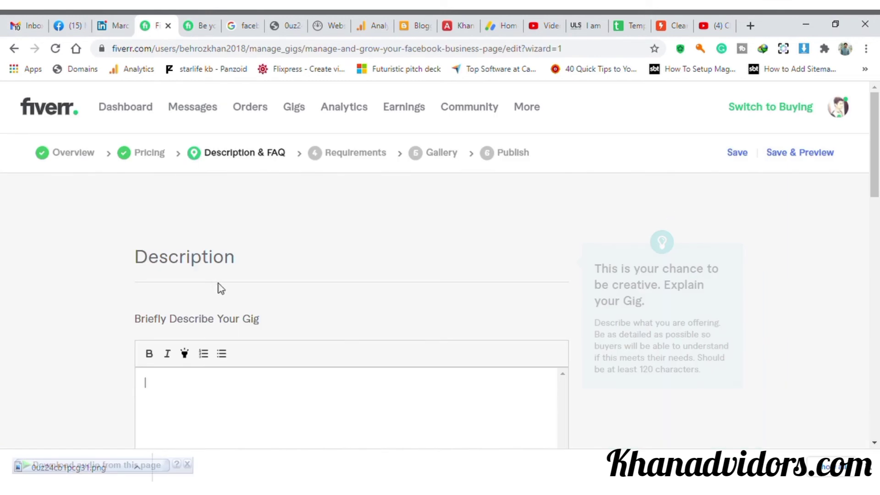
key("ctrl+v")
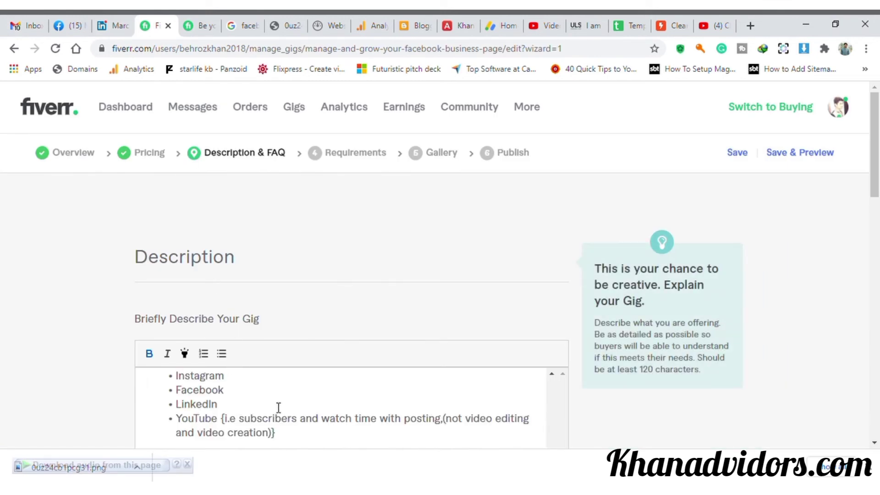
scroll(275, 398, "down", 1)
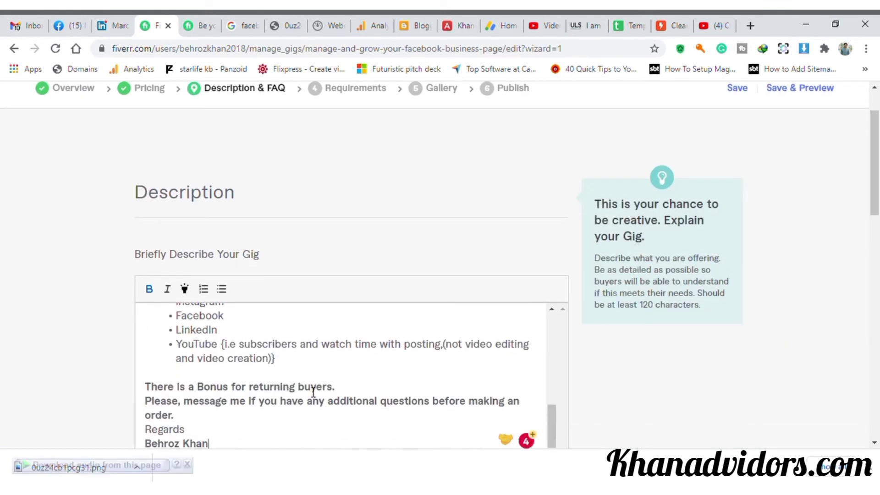
scroll(314, 392, "down", 1)
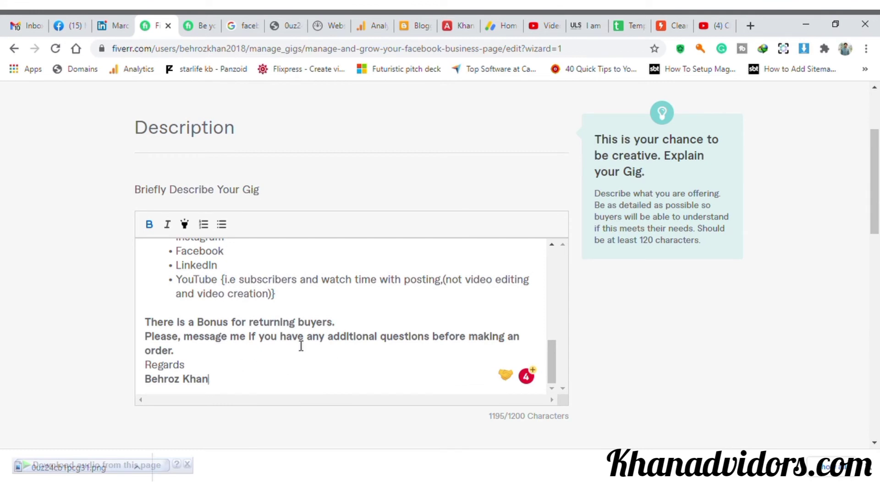
Remove the LinkedIn, YouTube and Instagram bullets from the "I can Create, Manage and Grow your" list, keeping only Facebook
scroll(297, 346, "up", 3)
scroll(282, 370, "down", 1)
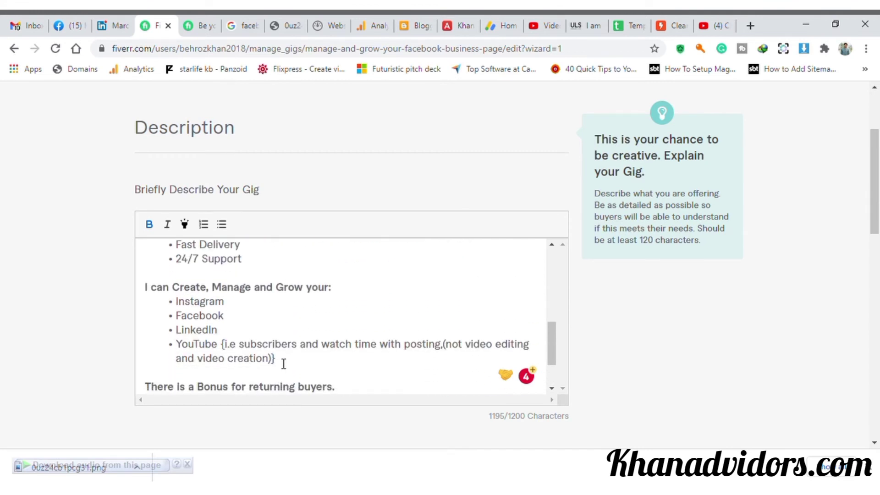
left_click_drag(288, 369, 184, 339)
key("BackSpace")
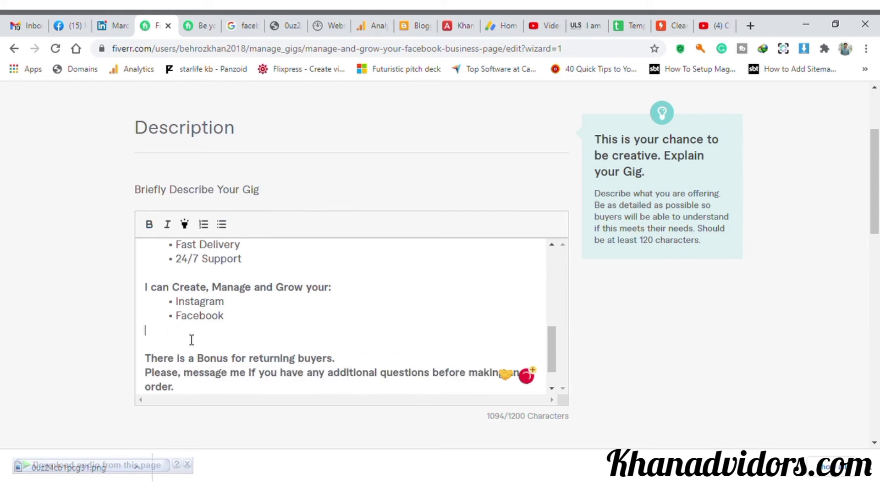
key("BackSpace")
left_click_drag(223, 301, 182, 302)
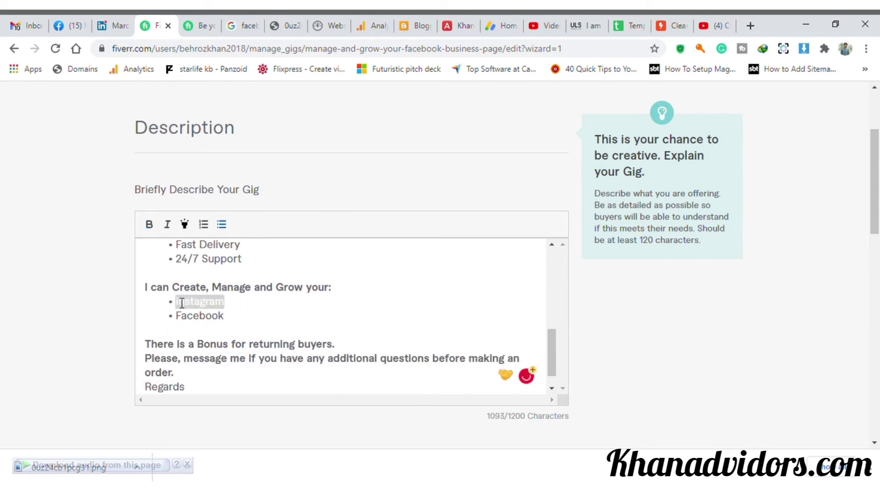
key("BackSpace")
key("BackSpace")
key("BackSpace")
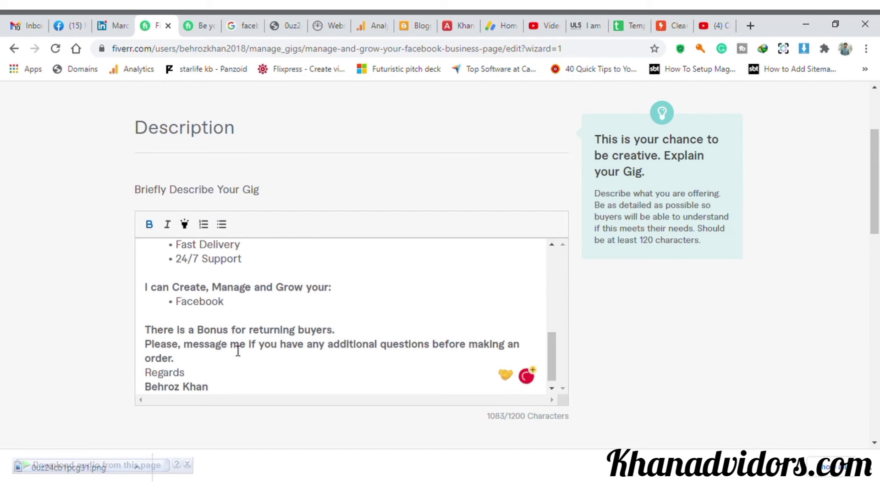
Delete "/subscribers" from the "Grow your accounts/pages" bullet in the gig description
scroll(261, 356, "up", 3)
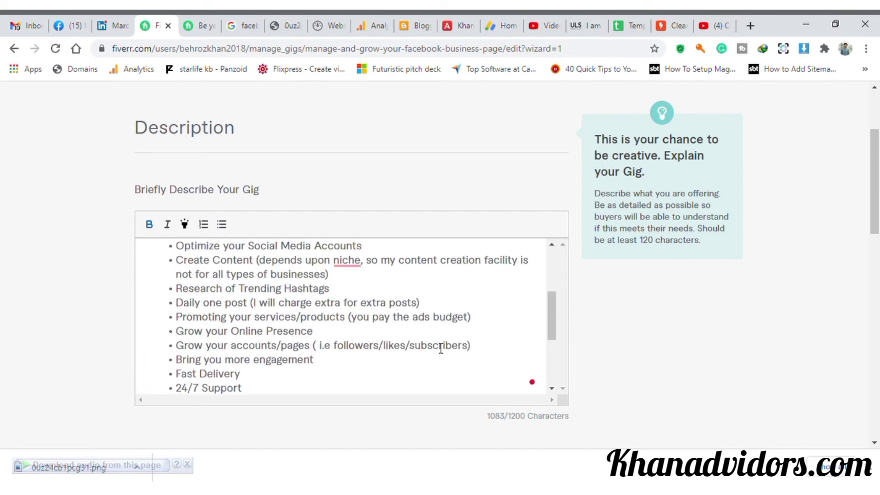
left_click_drag(474, 354, 407, 354)
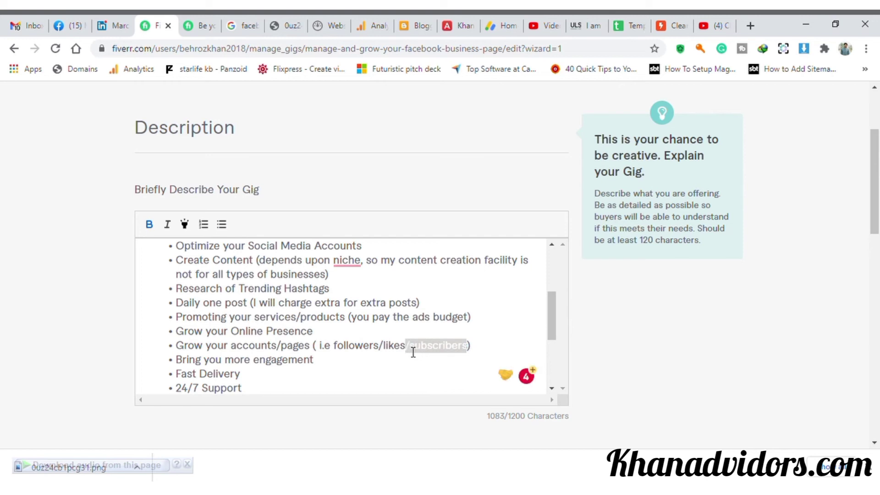
key("BackSpace")
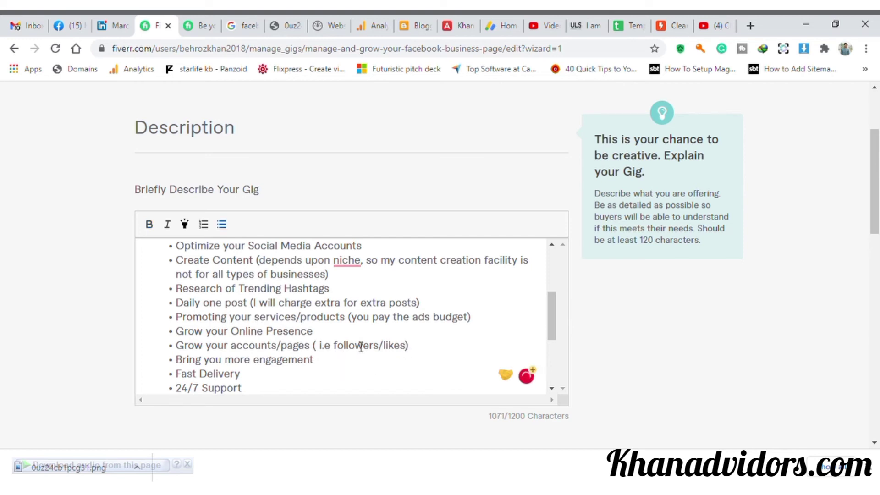
Review the gig description's service list and opening lines for wording that does not suit a Facebook-only gig
scroll(361, 347, "up", 3)
scroll(313, 344, "down", 7)
scroll(313, 345, "up", 7)
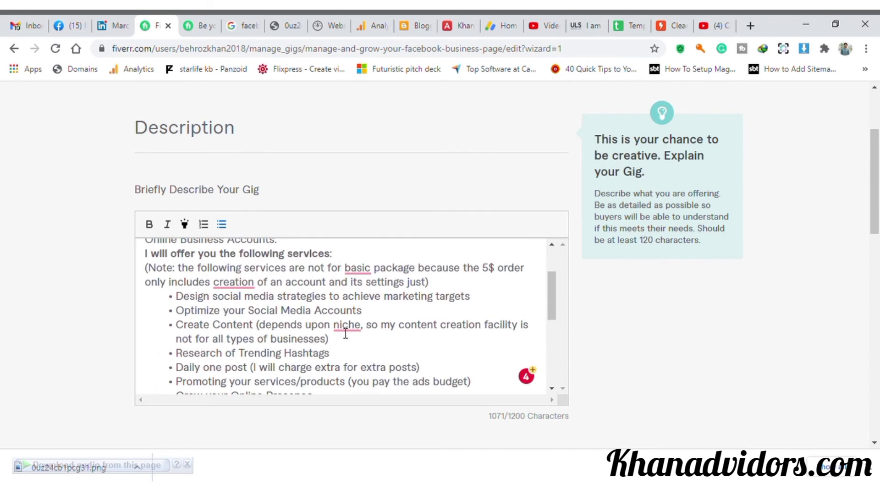
mouse_move(346, 331)
scroll(323, 282, "up", 3)
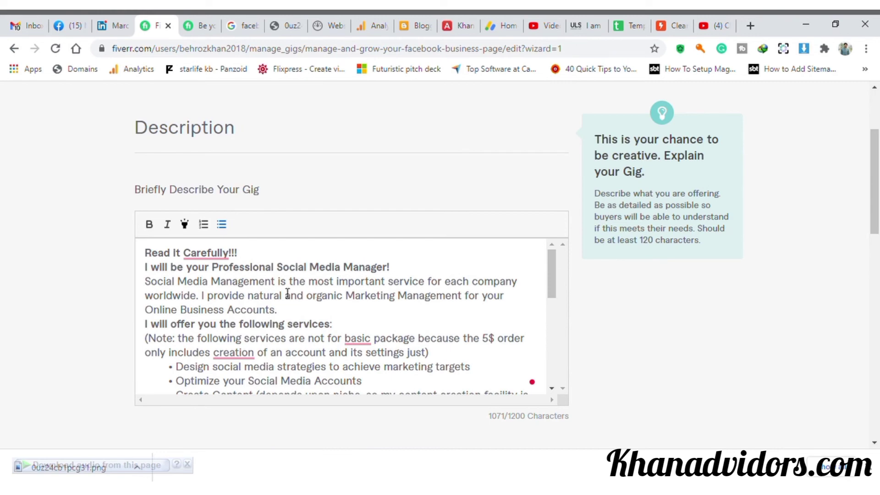
scroll(252, 289, "up", 2)
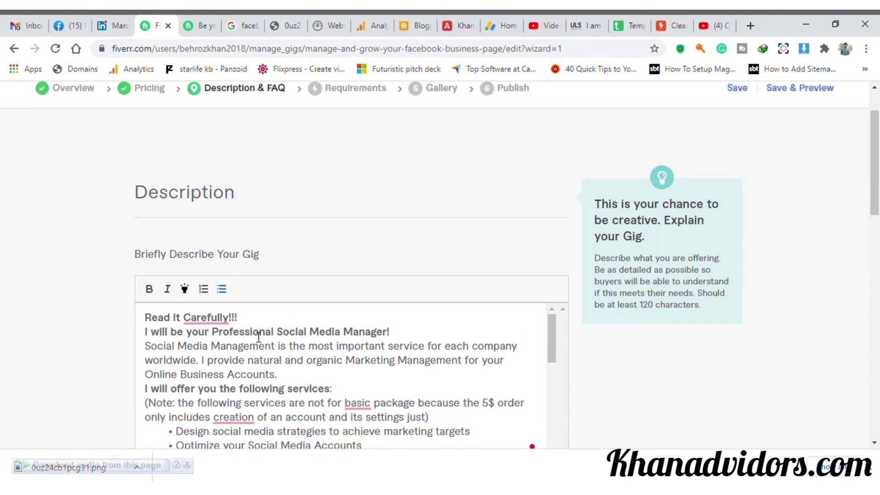
Check the edited gig description from start to end, then save it and continue to the buyer requirements
scroll(403, 358, "down", 10)
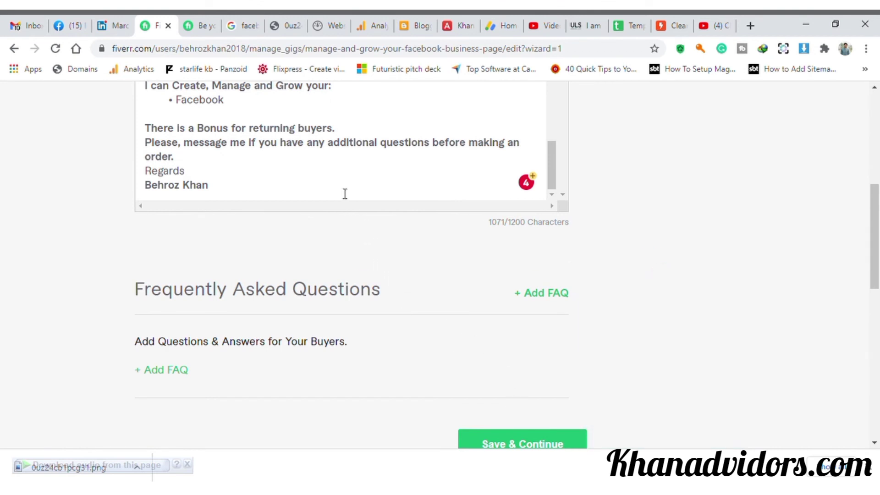
scroll(344, 192, "up", 5)
scroll(343, 191, "down", 5)
scroll(327, 205, "up", 4)
scroll(369, 311, "up", 10)
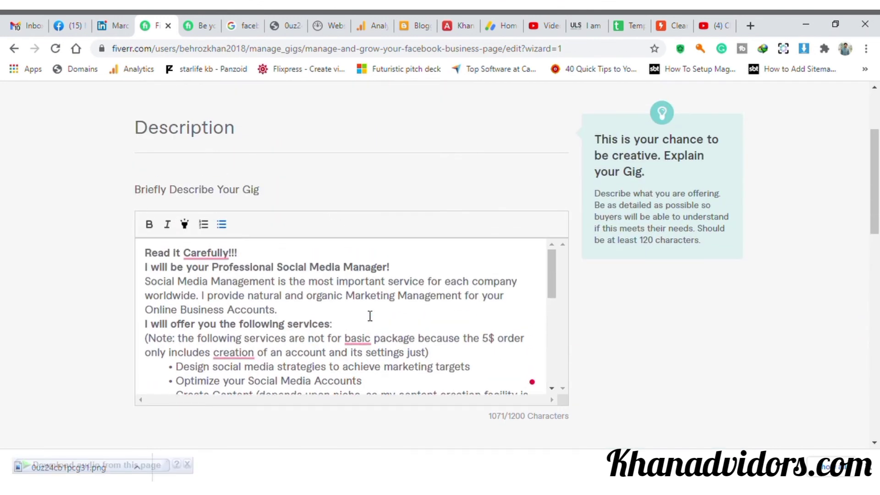
scroll(370, 316, "down", 12)
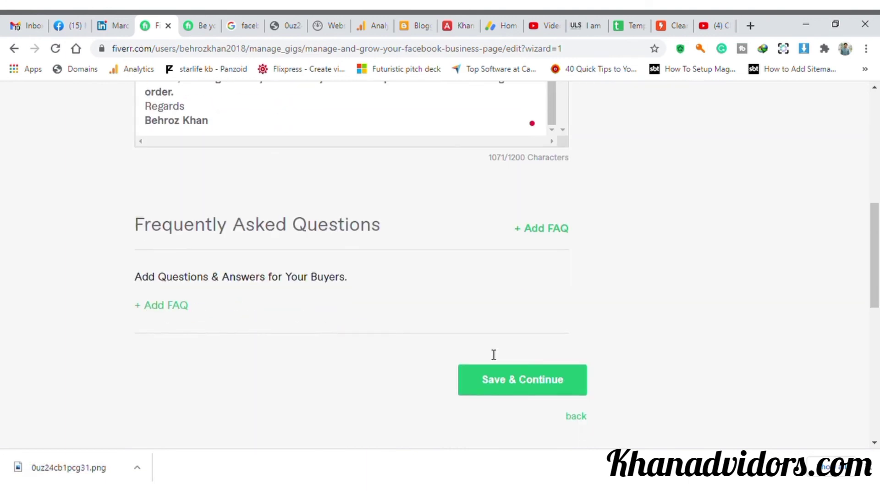
left_click(495, 380)
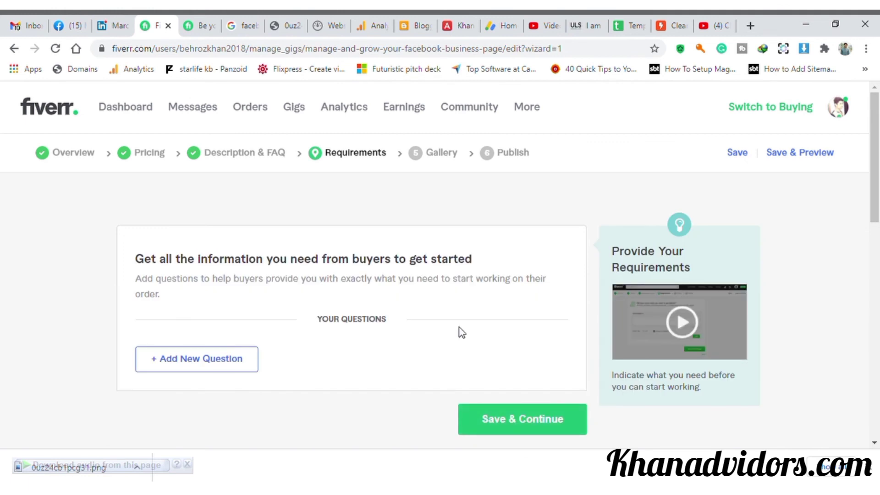
Add the required free-text buyer question "have you discussed the details?" and save the requirements to continue to the gallery
left_click(229, 362)
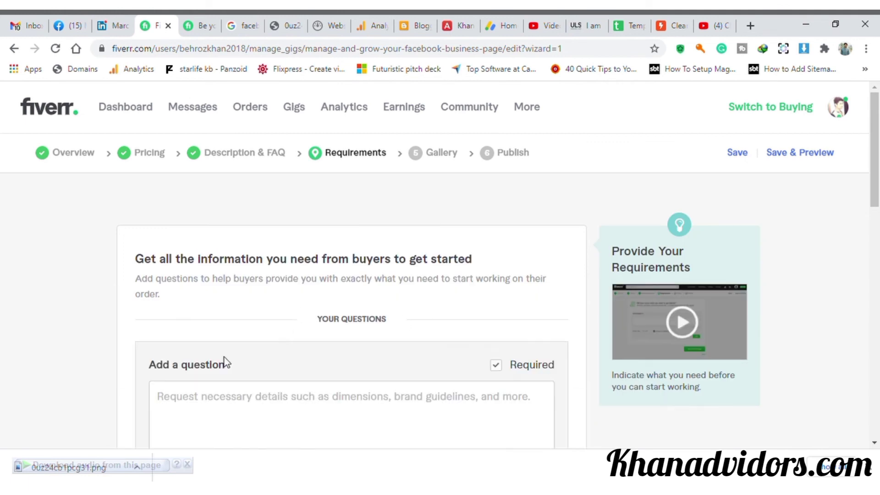
scroll(253, 415, "down", 1)
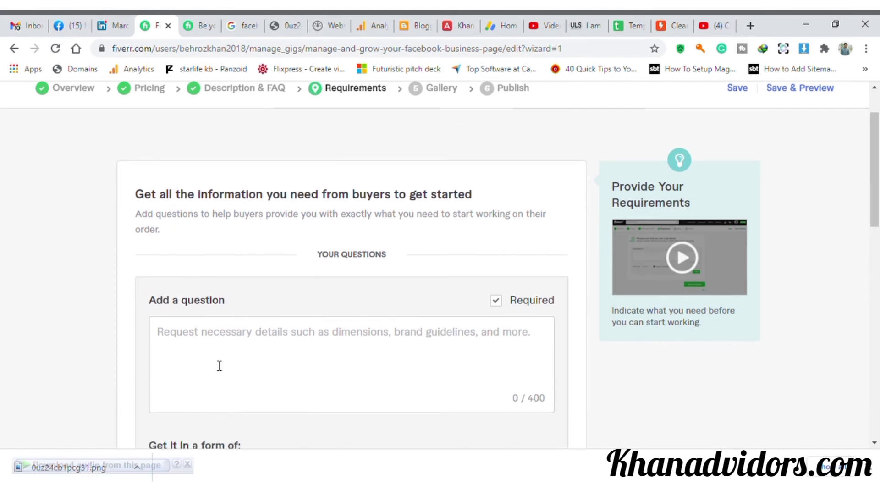
left_click(219, 365)
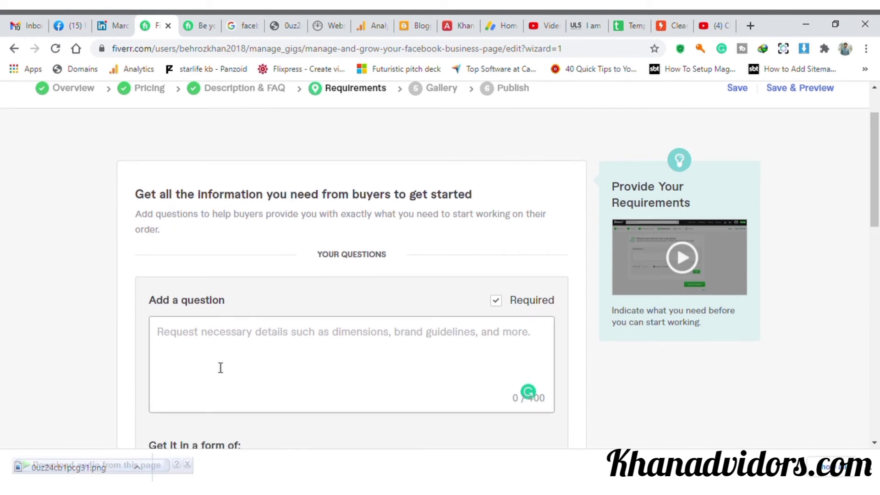
type("have you ")
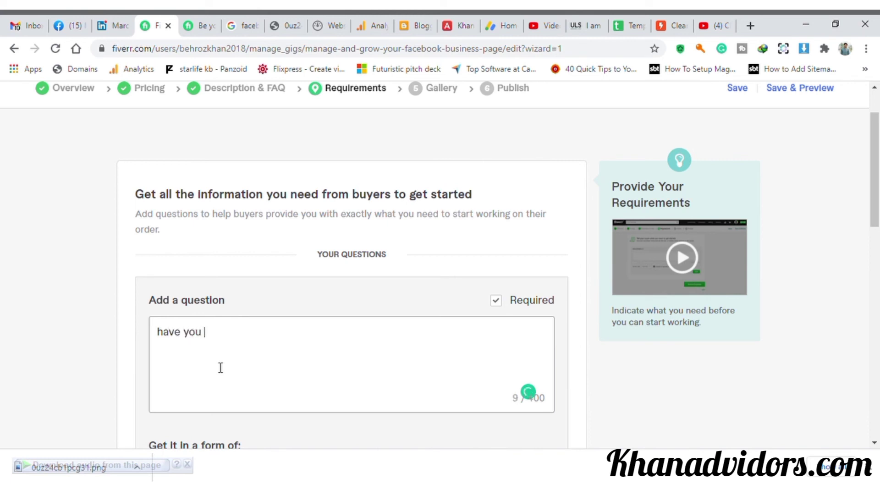
type("discussed the de")
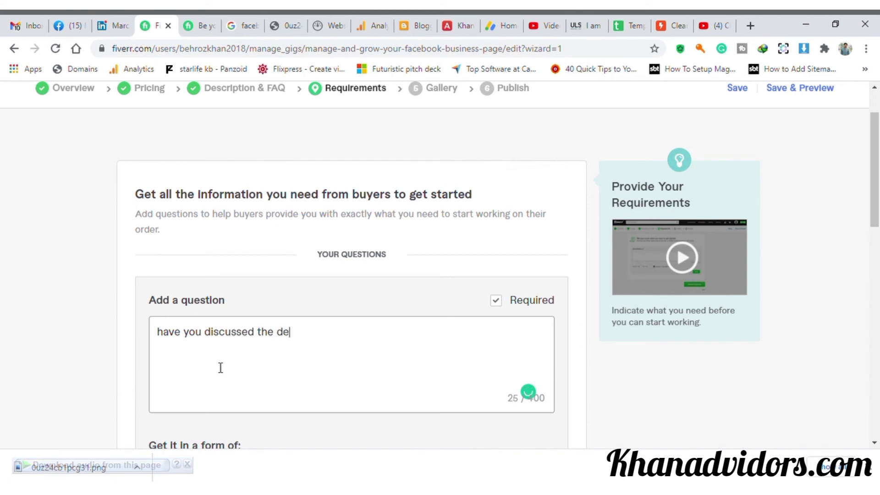
type("tails?")
scroll(221, 363, "down", 4)
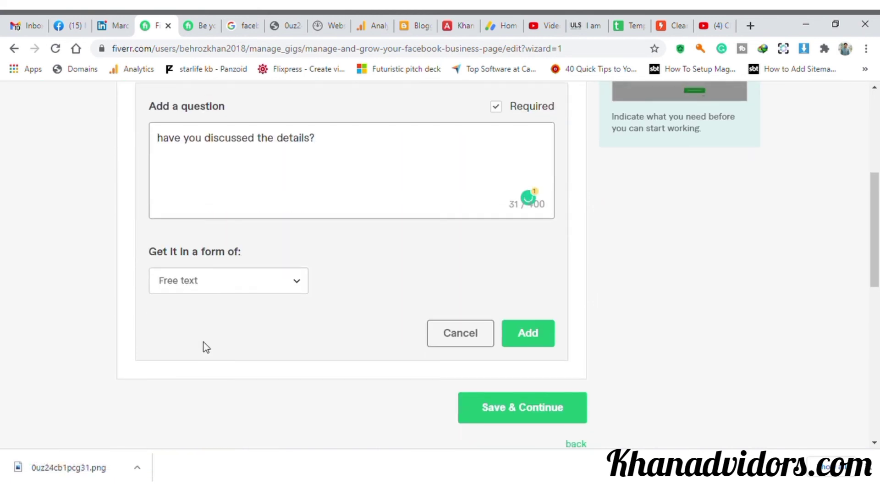
left_click(541, 331)
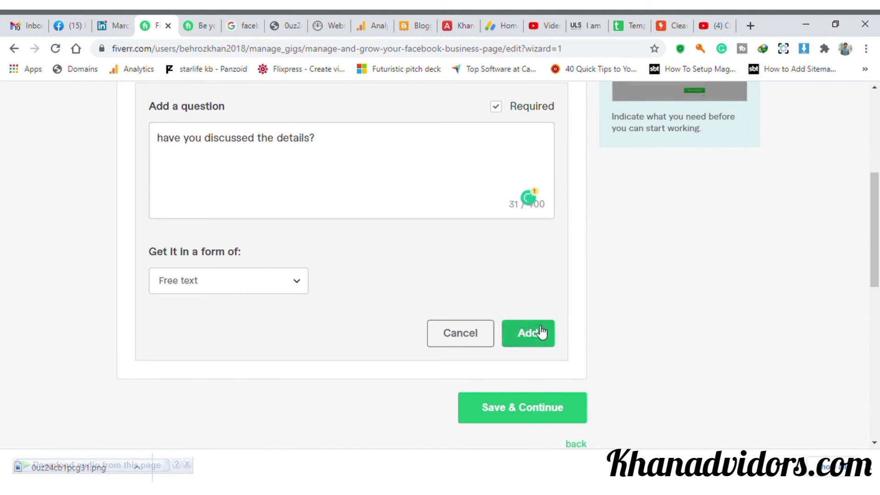
scroll(322, 295, "up", 3)
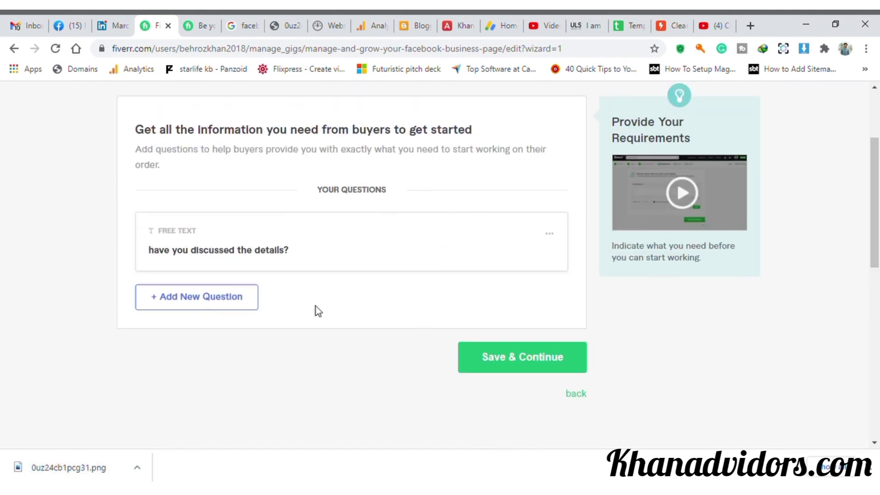
left_click(476, 362)
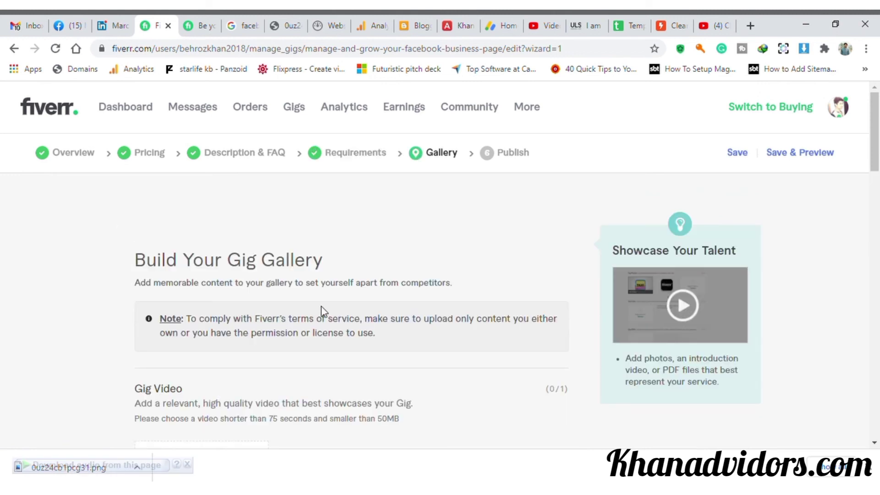
Upload the "Manage & Grow a Facebook Page" image as the first gig photo and save the gallery
scroll(321, 306, "down", 7)
scroll(192, 320, "down", 3)
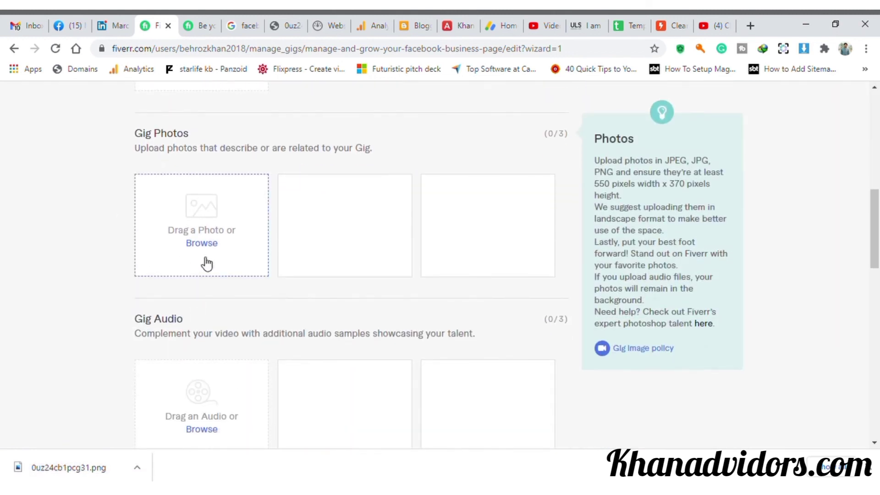
left_click(202, 245)
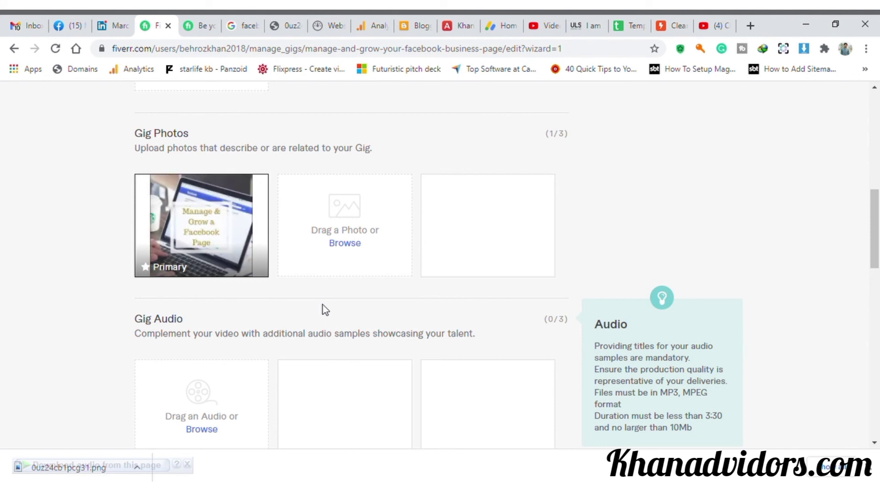
scroll(378, 315, "down", 4)
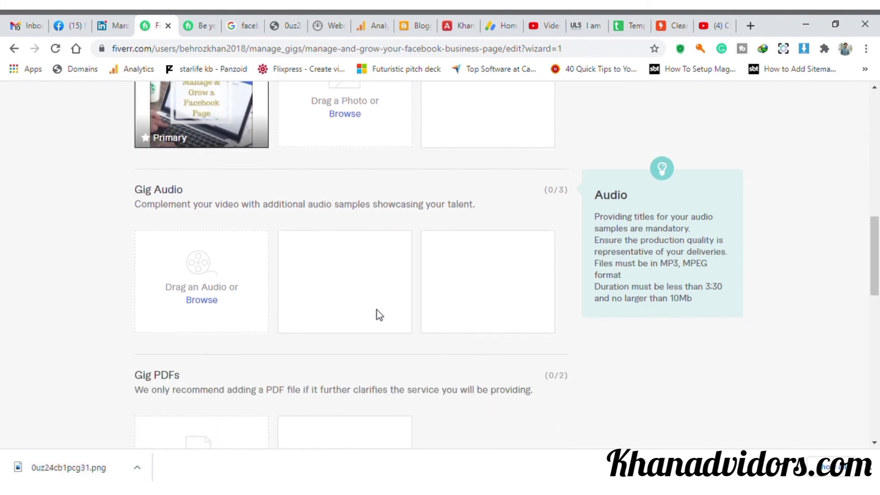
scroll(379, 314, "down", 5)
left_click(550, 337)
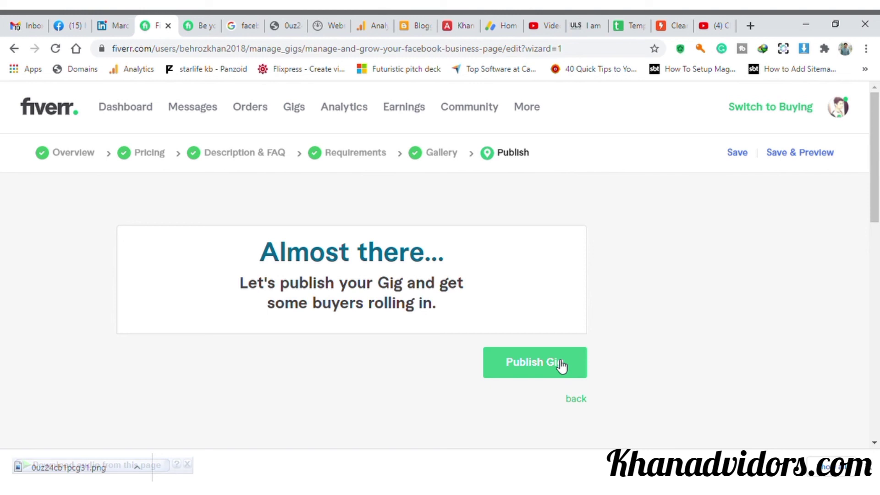
Publish the Facebook gig and finish the gig creation wizard
left_click(561, 366)
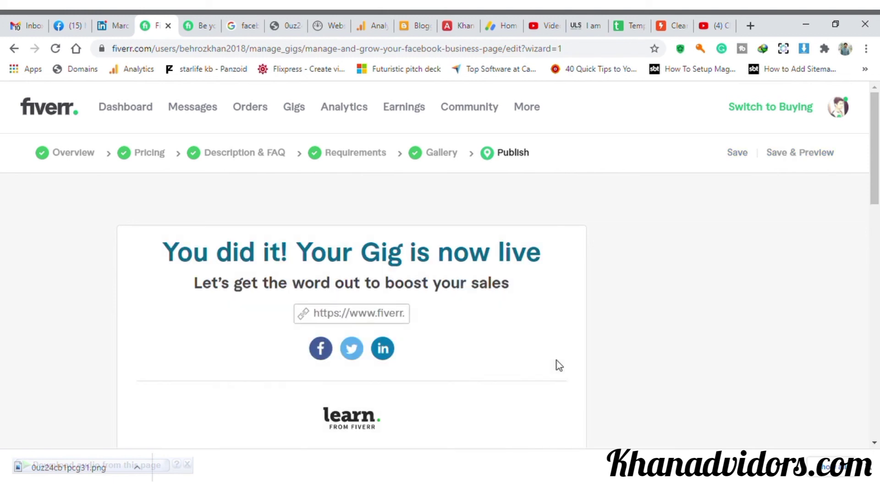
scroll(559, 365, "down", 8)
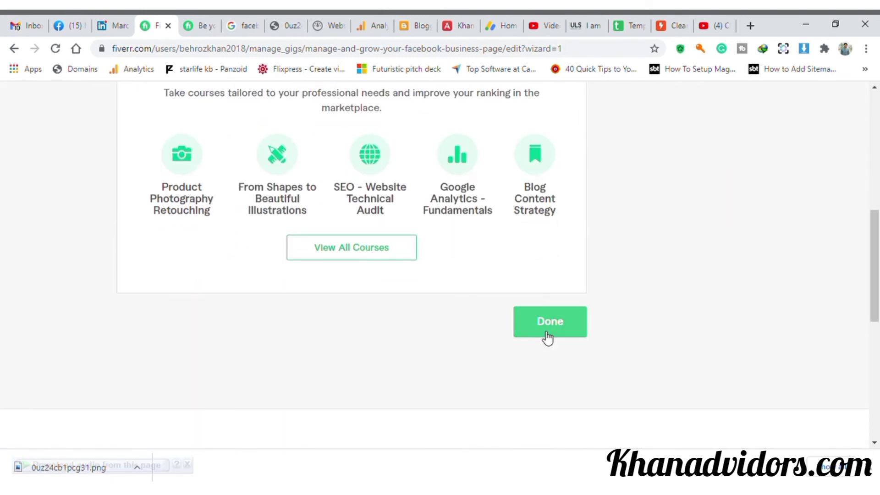
scroll(433, 321, "up", 2)
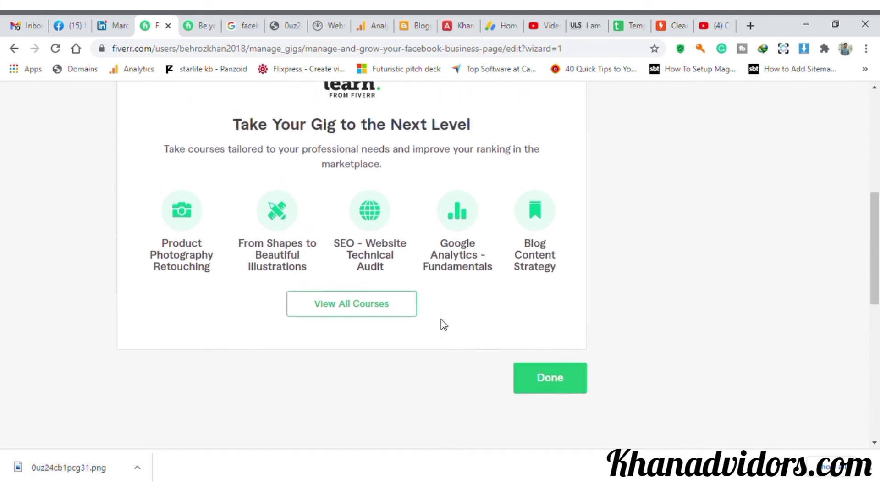
left_click(548, 395)
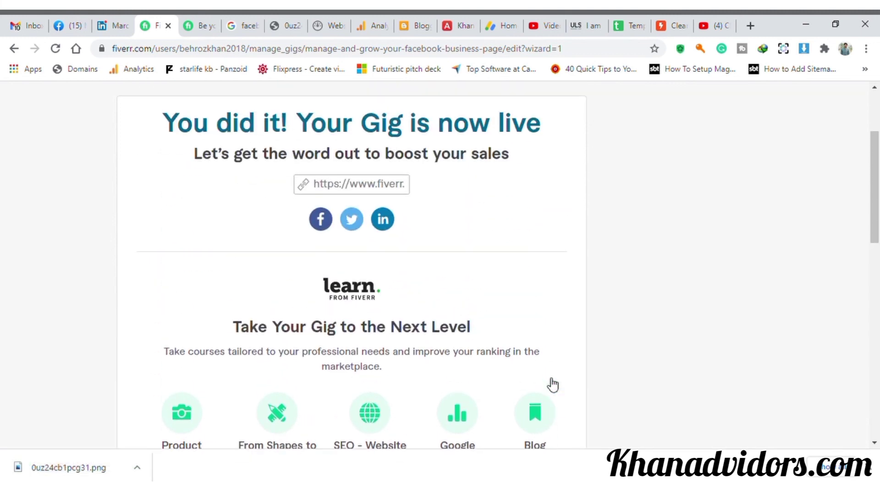
scroll(548, 379, "down", 8)
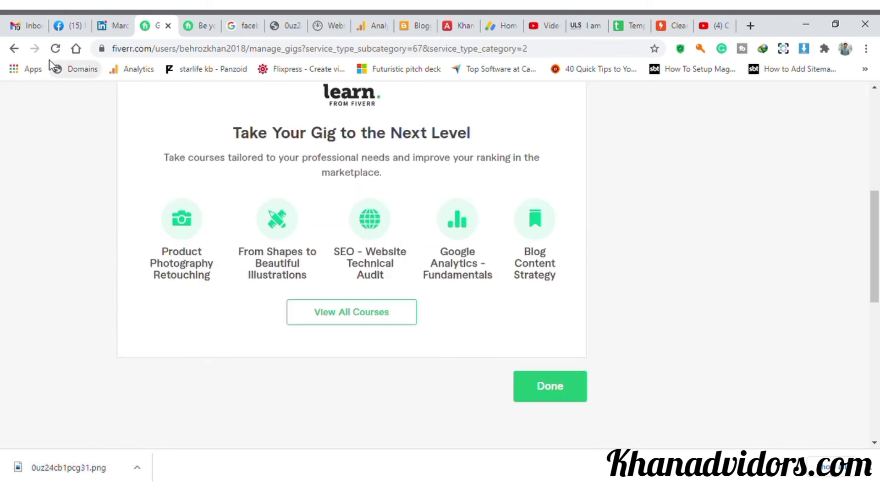
left_click(549, 385)
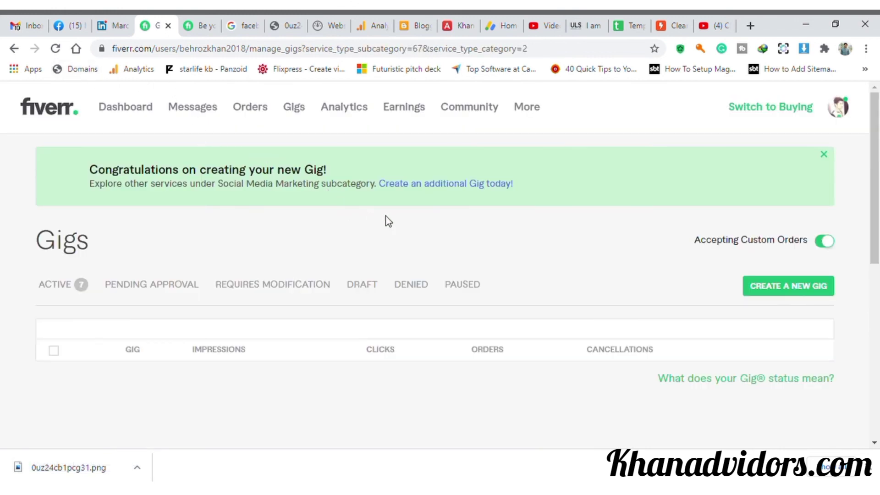
Open the seller profile from the gigs overview and look through its listed gigs for the new Facebook gig
scroll(410, 221, "down", 5)
scroll(410, 221, "up", 5)
left_click(844, 116)
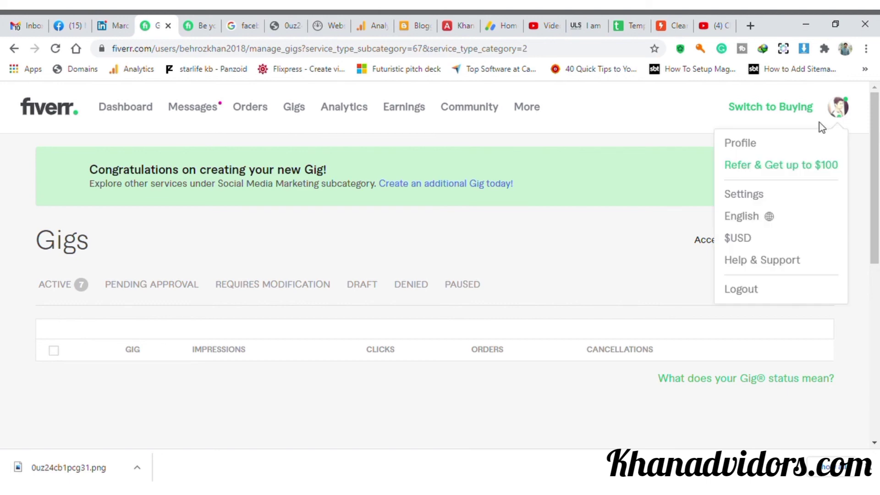
left_click(600, 177)
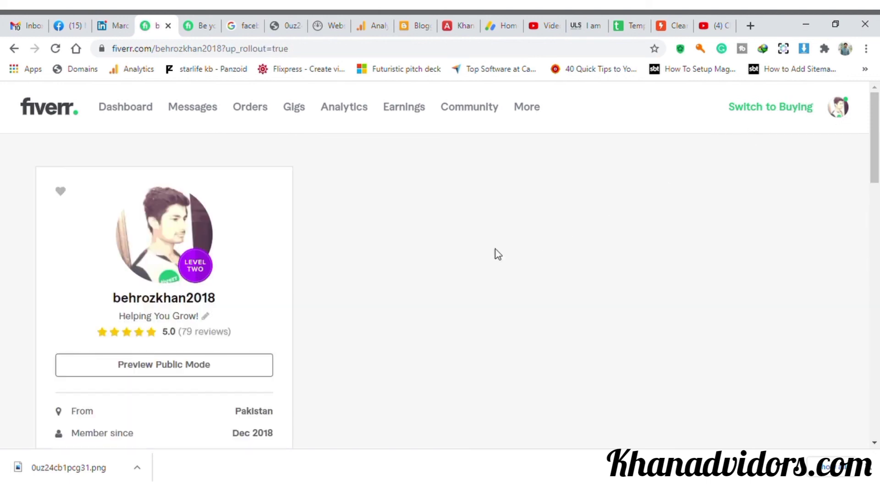
scroll(431, 308, "down", 4)
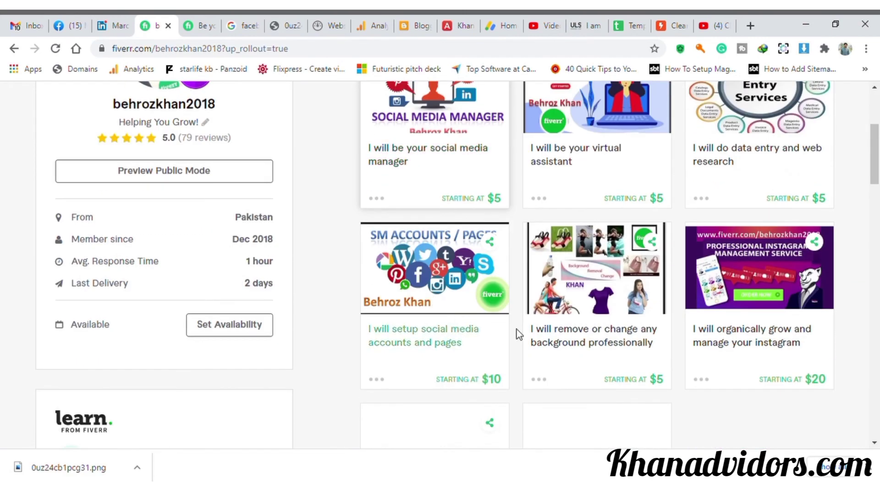
scroll(519, 334, "down", 4)
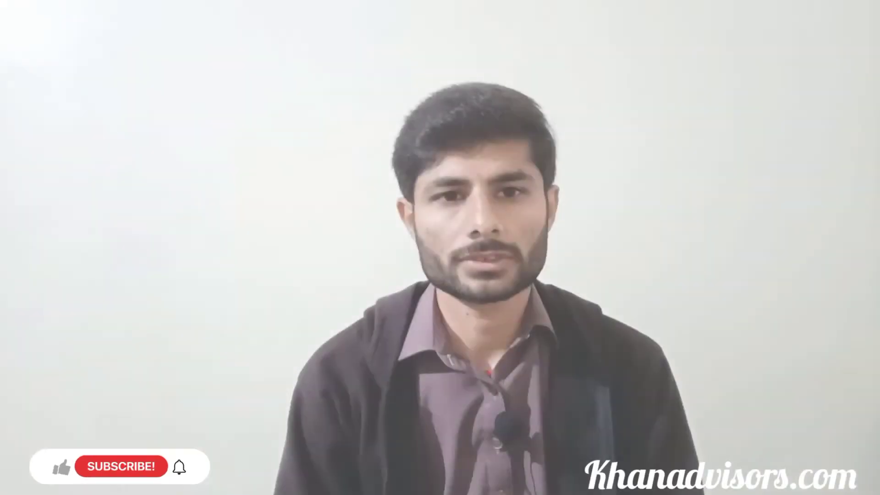